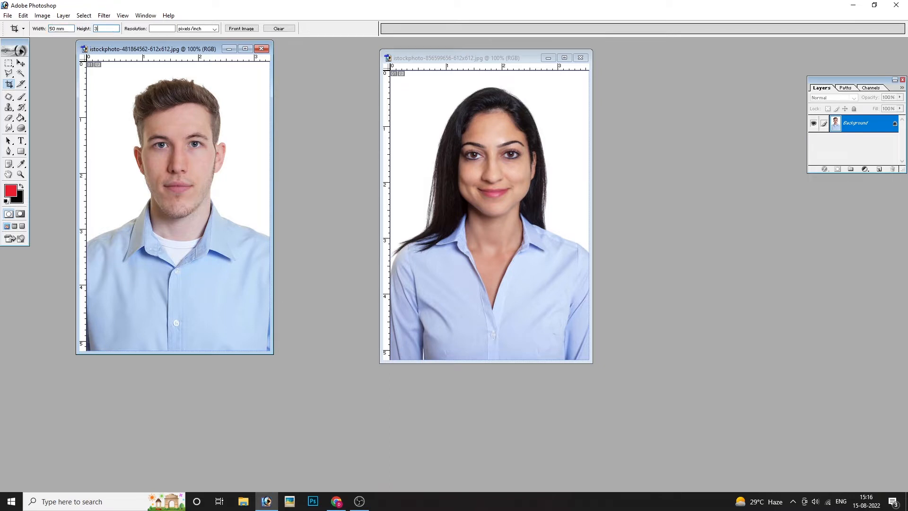
# Set the crop height to 36 mm and crop the man's photo at 50 x 36 mm, extending the canvas beyond its right side
pyautogui.write('mm')
pyautogui.doubleClick(164, 51)
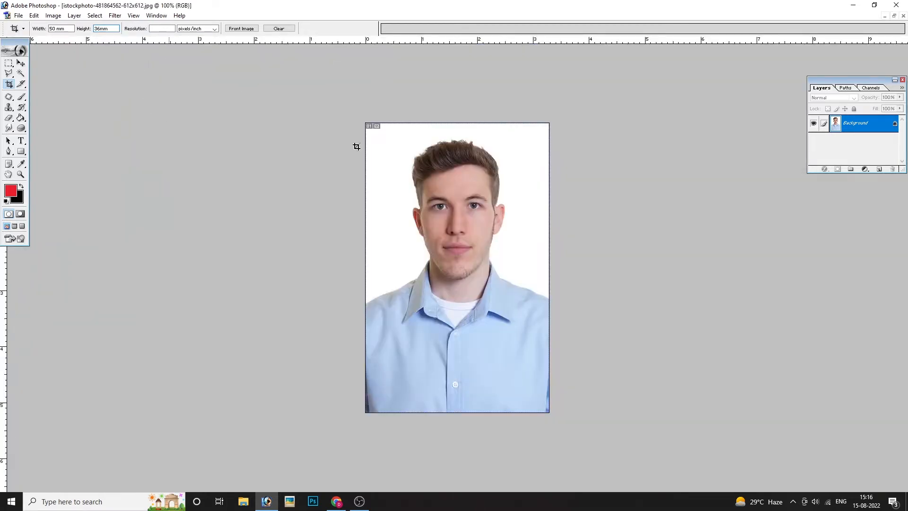
pyautogui.scroll(-1, 356, 147)
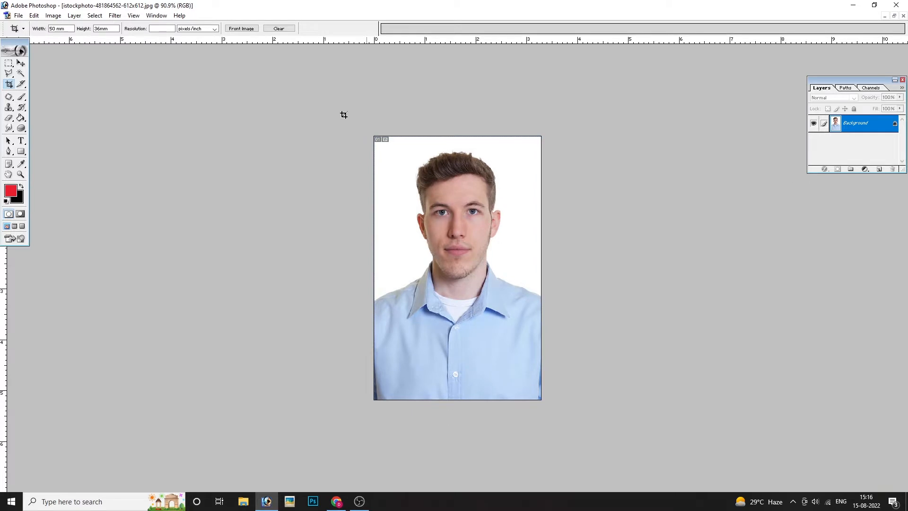
pyautogui.moveTo(375, 138)
pyautogui.mouseDown()
pyautogui.moveTo(541, 256)
pyautogui.moveTo(572, 259)
pyautogui.moveTo(623, 311)
pyautogui.mouseUp()
pyautogui.moveTo(723, 371); pyautogui.dragTo(741, 387)
pyautogui.doubleClick(586, 223)
pyautogui.scroll(-3, 383, 190)
pyautogui.scroll(-3, 382, 190)
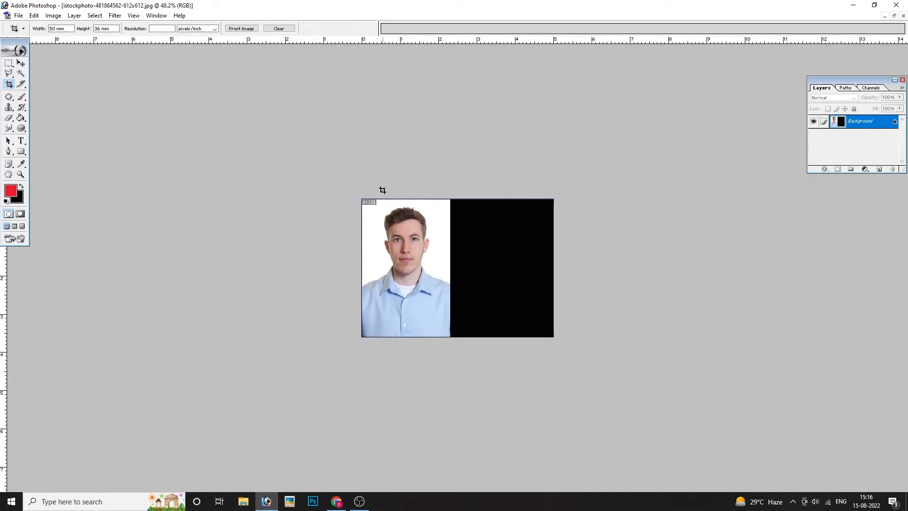
pyautogui.scroll(5, 381, 189)
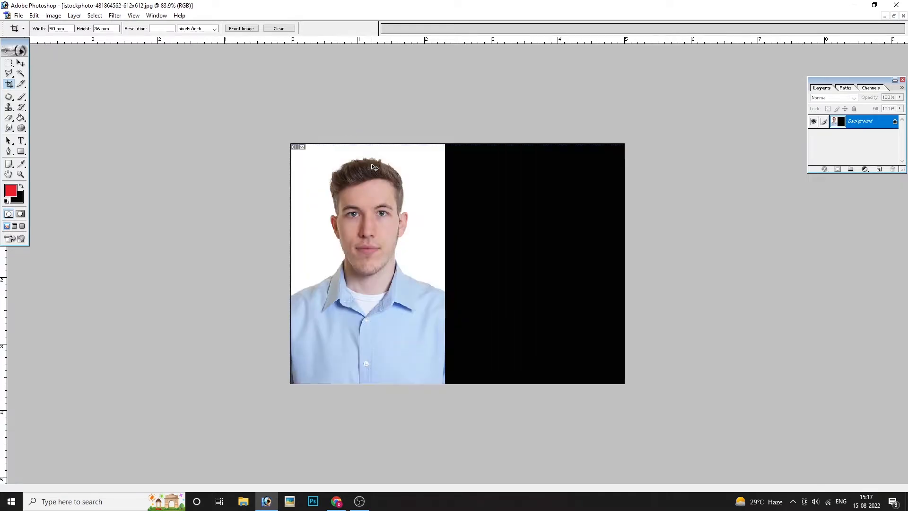
# Paste the woman's portrait beside the man, scale it to about 88.6%, and place it near the canvas's lower edge
pyautogui.hotkey('ctrl', 'v')
pyautogui.moveTo(434, 241); pyautogui.dragTo(477, 243)
pyautogui.hotkey('ctrl', 't')
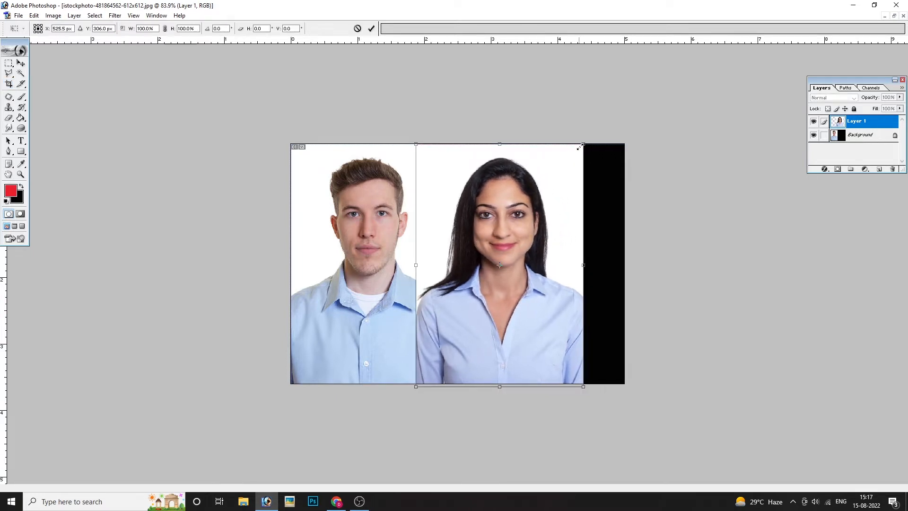
pyautogui.moveTo(581, 145); pyautogui.dragTo(571, 160)
pyautogui.moveTo(535, 216); pyautogui.dragTo(528, 224)
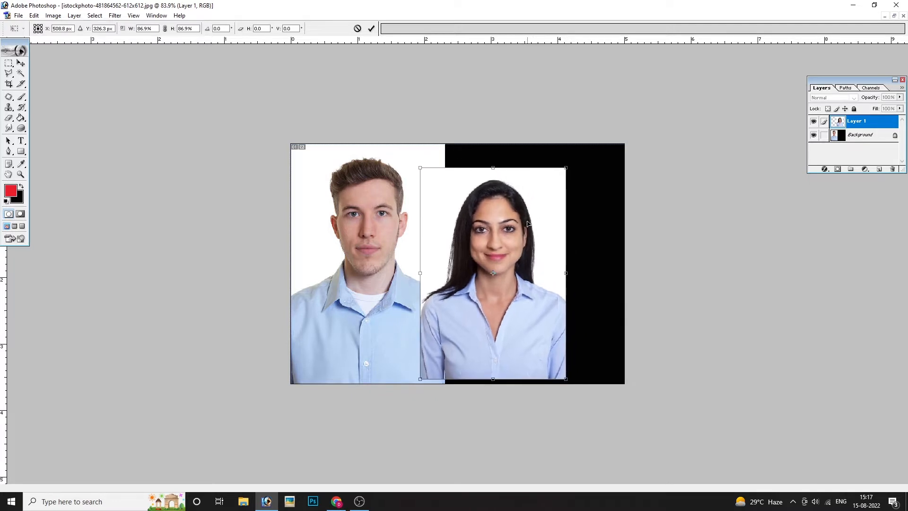
pyautogui.moveTo(565, 171); pyautogui.dragTo(567, 165)
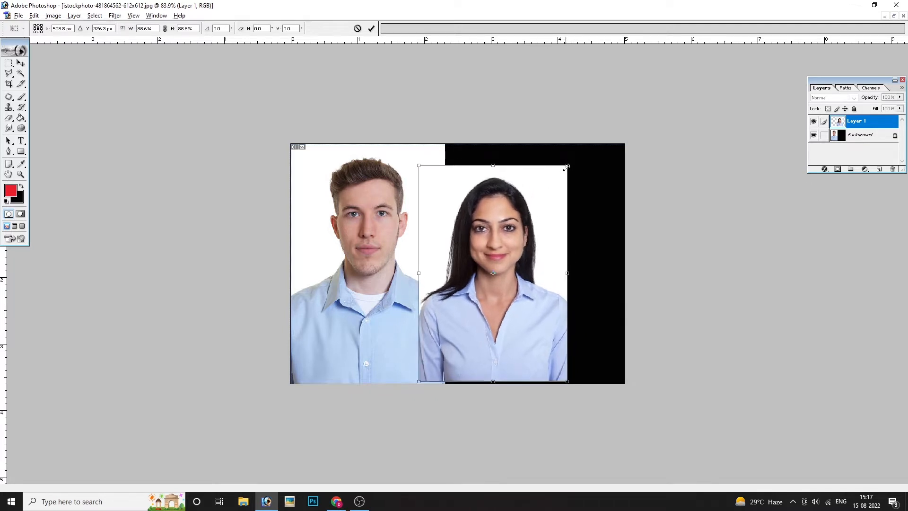
pyautogui.doubleClick(546, 211)
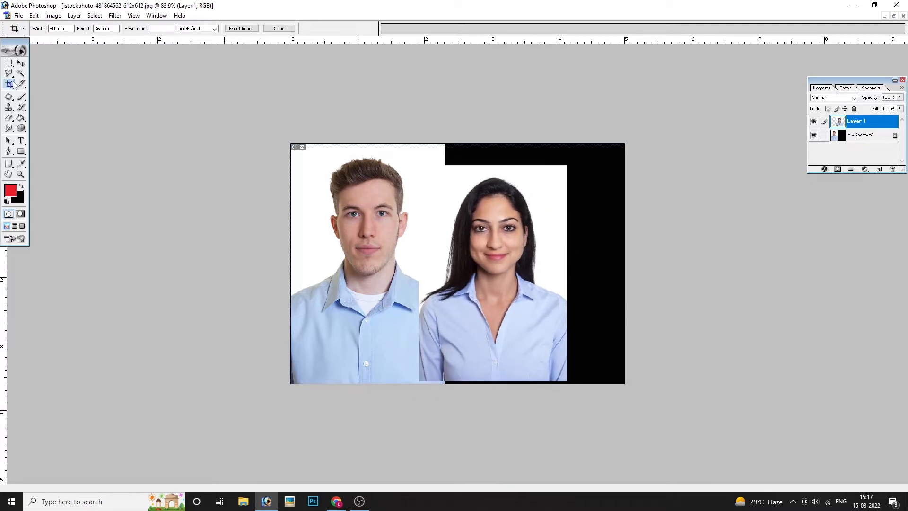
# Crop the canvas tighter around both portraits at 50 x 36 mm, aligning the crop frame with the man's outer edge
pyautogui.click(162, 28)
pyautogui.moveTo(450, 328); pyautogui.dragTo(671, 453)
pyautogui.moveTo(622, 144); pyautogui.dragTo(596, 157)
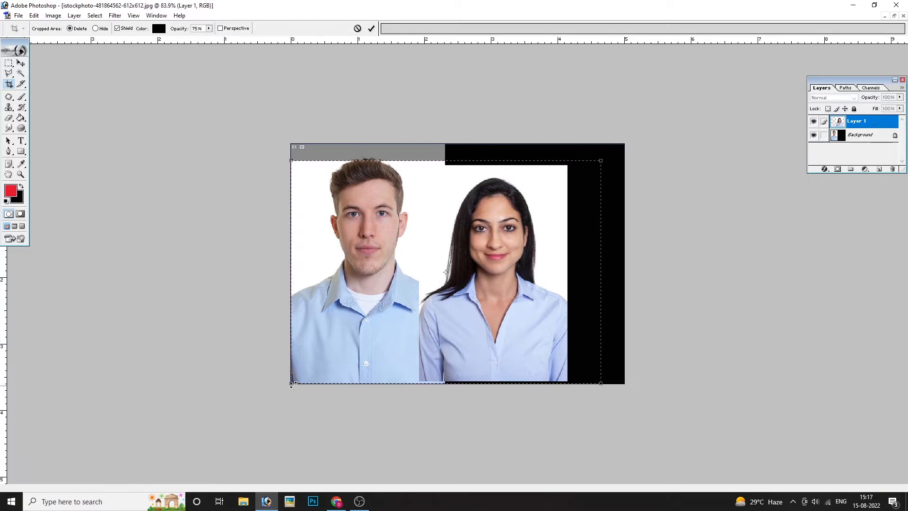
pyautogui.press('Left')
pyautogui.press('Left')
pyautogui.press('Left')
pyautogui.press('Left')
pyautogui.press('Left')
pyautogui.press('Left')
pyautogui.press('Left')
pyautogui.press('Left')
pyautogui.press('Left')
pyautogui.press('Left')
pyautogui.press('Left')
pyautogui.press('Left')
pyautogui.press('Left')
pyautogui.press('Left')
pyautogui.press('Left')
pyautogui.press('Left')
pyautogui.press('Left')
pyautogui.press('Left')
pyautogui.press('Left')
pyautogui.press('Left')
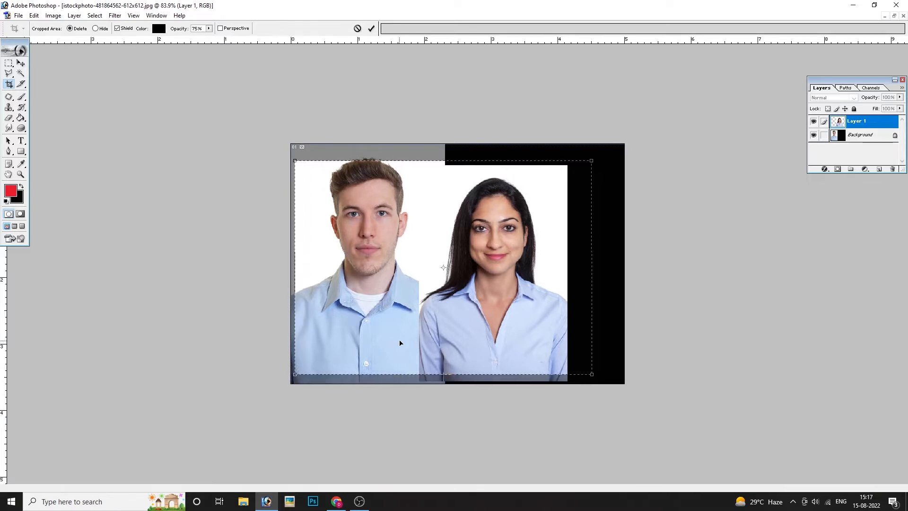
pyautogui.press('Up')
pyautogui.press('Up')
pyautogui.press('Up')
pyautogui.press('Up')
pyautogui.press('Up')
pyautogui.press('Up')
pyautogui.press('Up')
pyautogui.press('Up')
pyautogui.press('Up')
pyautogui.press('Up')
pyautogui.press('Up')
pyautogui.press('Up')
pyautogui.press('Up')
pyautogui.press('Up')
pyautogui.press('Up')
pyautogui.press('Up')
pyautogui.press('Up')
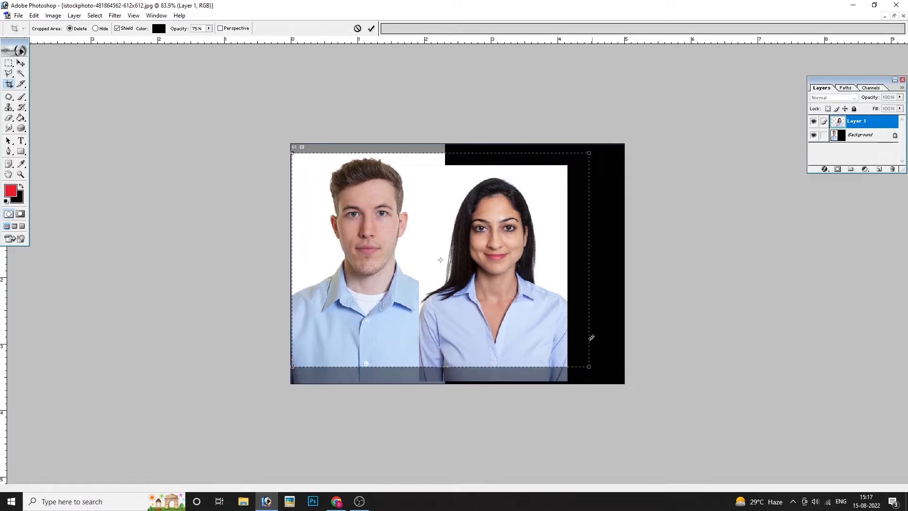
pyautogui.press('Return')
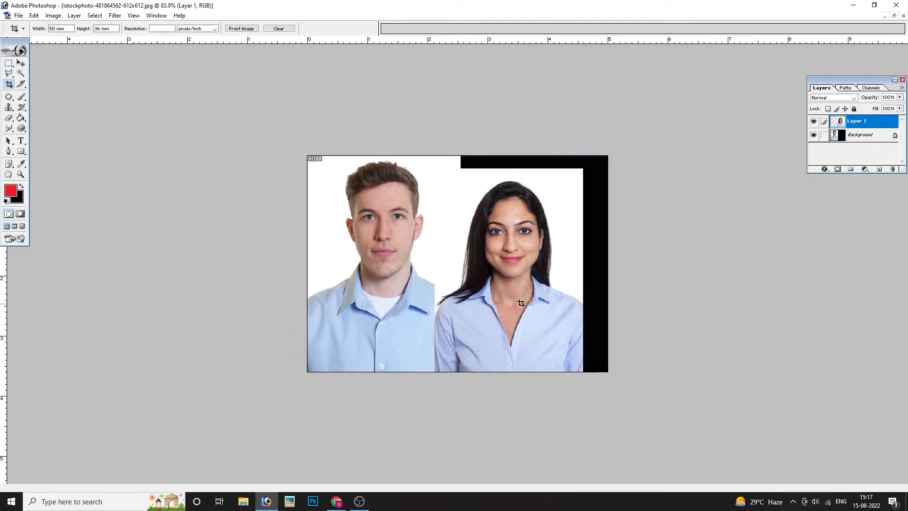
# Move the woman's portrait to the canvas's right edge and enlarge it to about 105.4% to cover most of the black area
pyautogui.rightClick(524, 286)
pyautogui.click(522, 284)
pyautogui.keyDown('ctrl'); pyautogui.moveTo(518, 283); pyautogui.dragTo(541, 283); pyautogui.keyUp('ctrl')
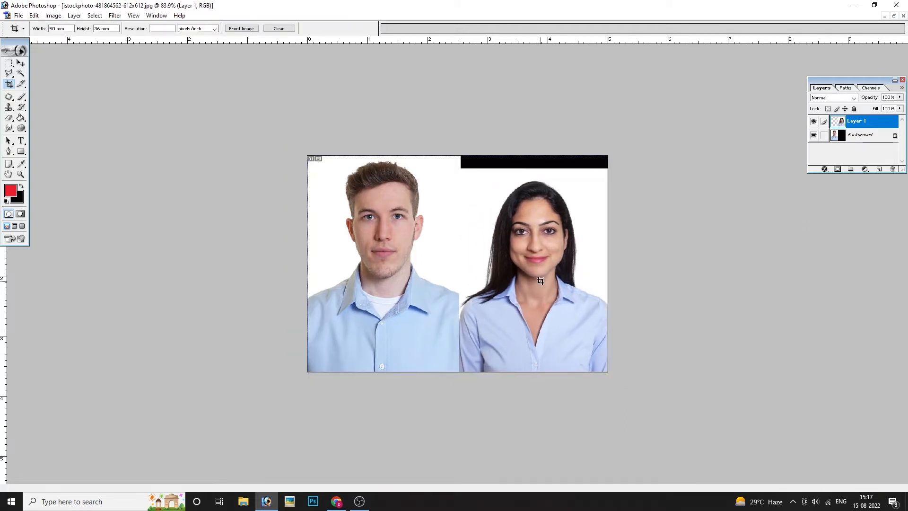
pyautogui.hotkey('ctrl', 't')
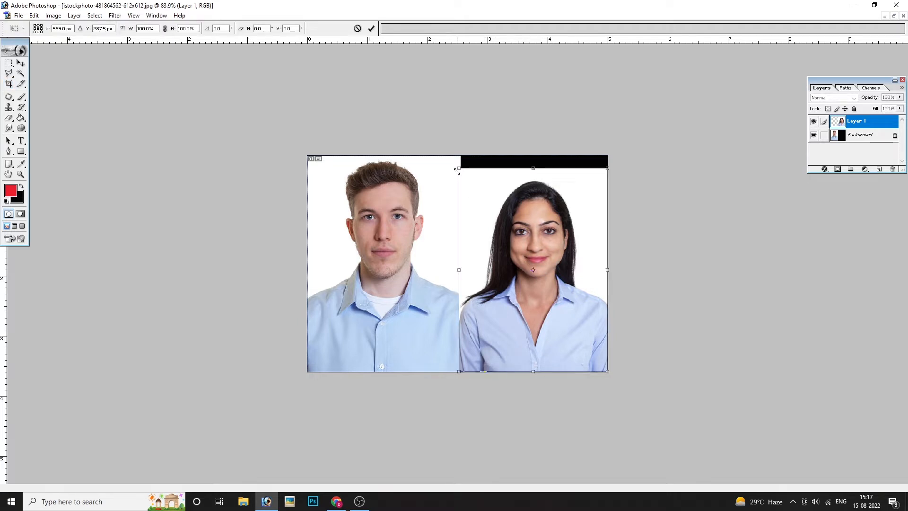
pyautogui.keyDown('alt'); pyautogui.keyDown('shift'); pyautogui.moveTo(460, 168); pyautogui.dragTo(454, 162); pyautogui.keyUp('shift'); pyautogui.keyUp('alt')
pyautogui.moveTo(529, 222); pyautogui.dragTo(530, 231)
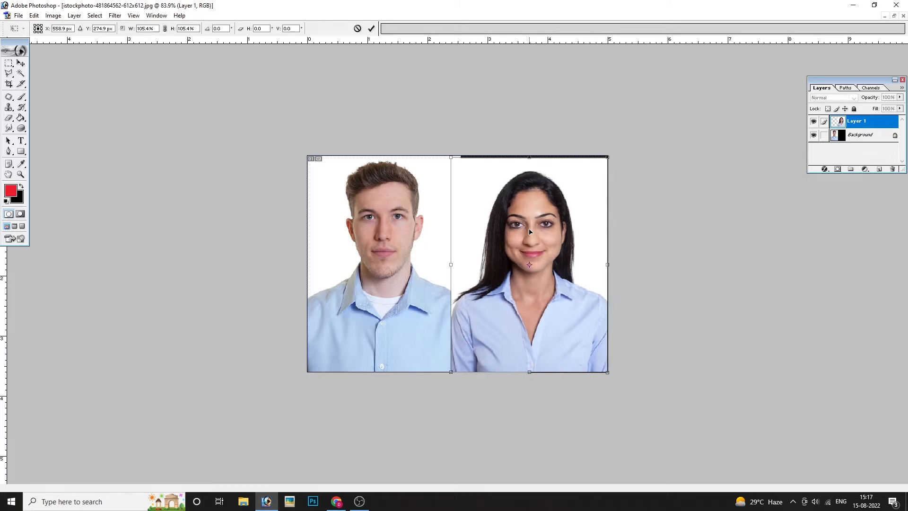
pyautogui.press('Return')
pyautogui.press('c')
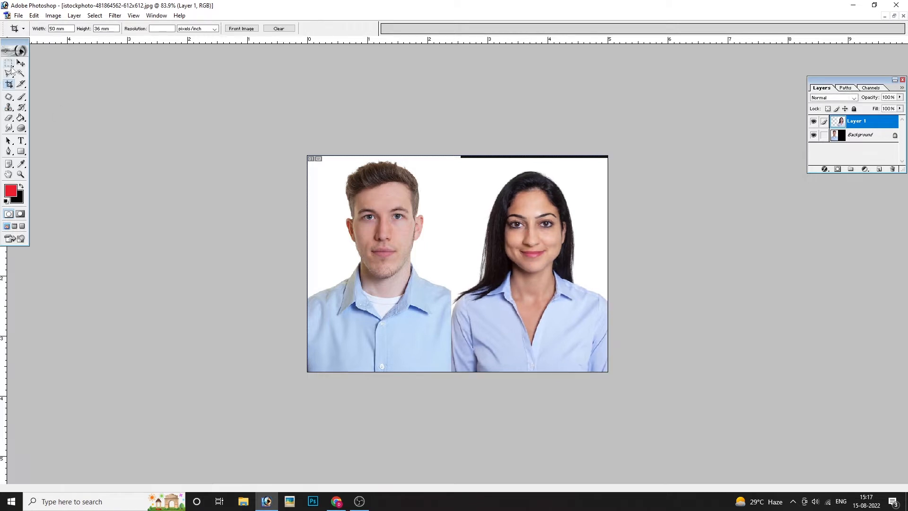
# Select the white strip above the woman's head, stretch it upward over the remaining black band, and deselect it
pyautogui.click(9, 64)
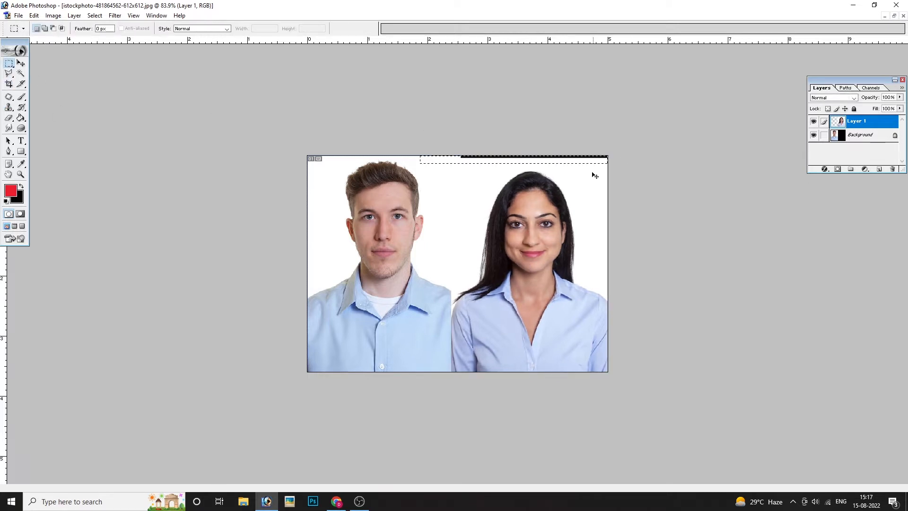
pyautogui.hotkey('ctrl', 't')
pyautogui.moveTo(512, 157); pyautogui.dragTo(513, 103)
pyautogui.doubleClick(549, 142)
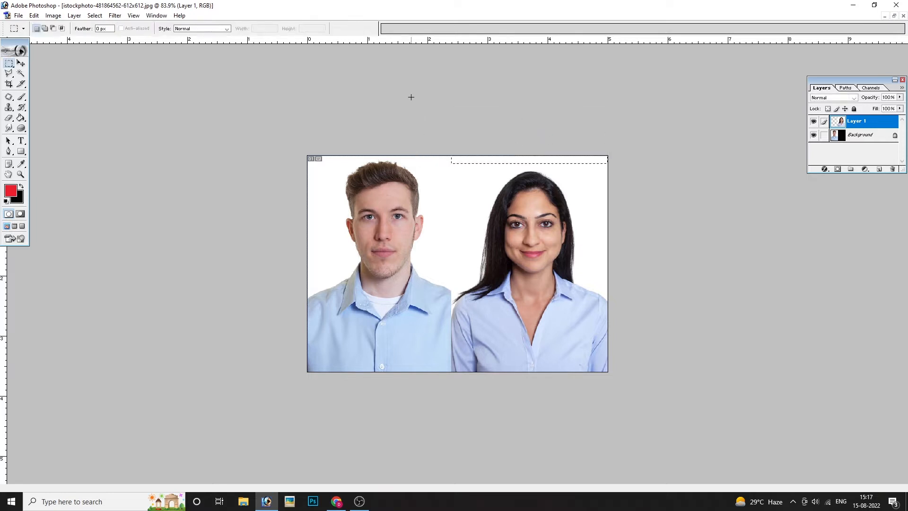
pyautogui.hotkey('ctrl', 'd')
# Outline the white area between the two shoulders with the Polygonal Lasso, delete it from the woman's layer, and deselect
pyautogui.scroll(5, 475, 241)
pyautogui.click(10, 73)
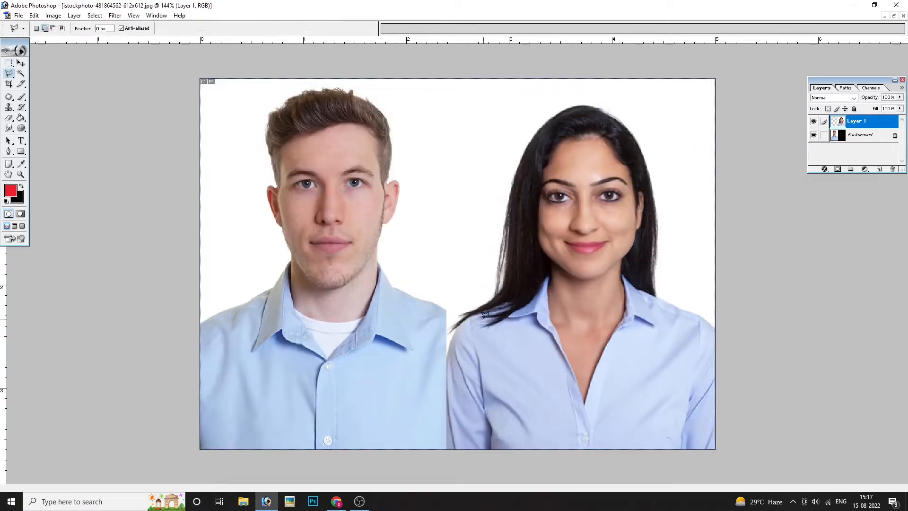
pyautogui.hotkey('ctrl', '+')
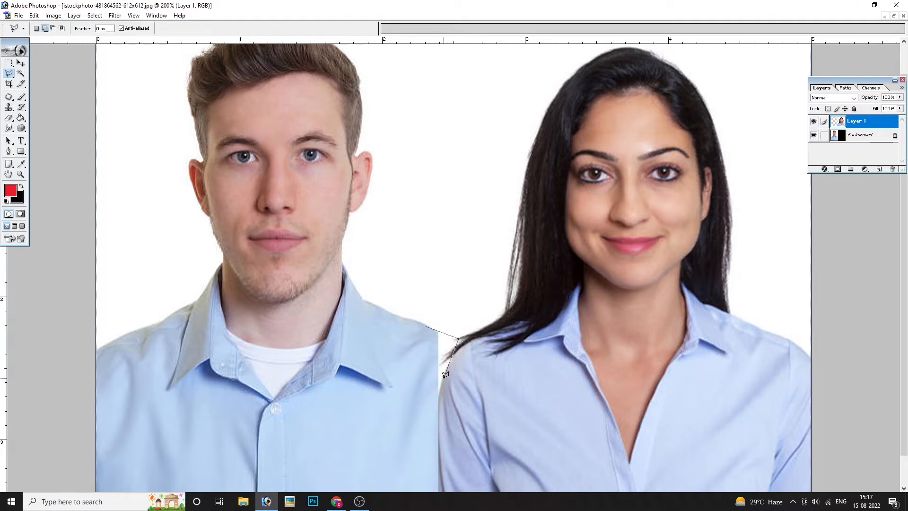
pyautogui.click(387, 350)
pyautogui.doubleClick(413, 313)
pyautogui.press('Delete')
pyautogui.hotkey('ctrl', 'd')
pyautogui.hotkey('ctrl', '-')
pyautogui.hotkey('ctrl', '-')
pyautogui.hotkey('ctrl', '-')
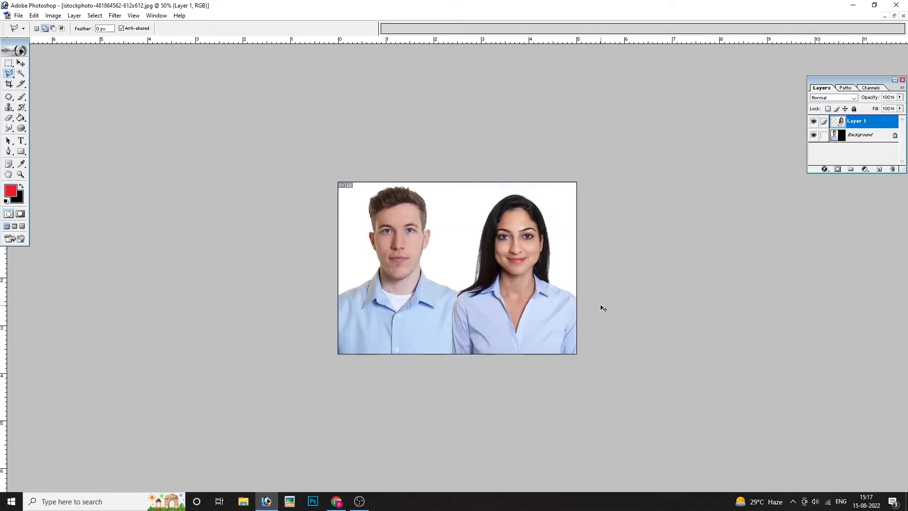
# Try to erase the edge where the man's shoulder meets the woman's hair with a 25 px Eraser
pyautogui.hotkey('ctrl', '+')
pyautogui.hotkey('ctrl', '+')
pyautogui.hotkey('ctrl', '+')
pyautogui.hotkey('ctrl', '+')
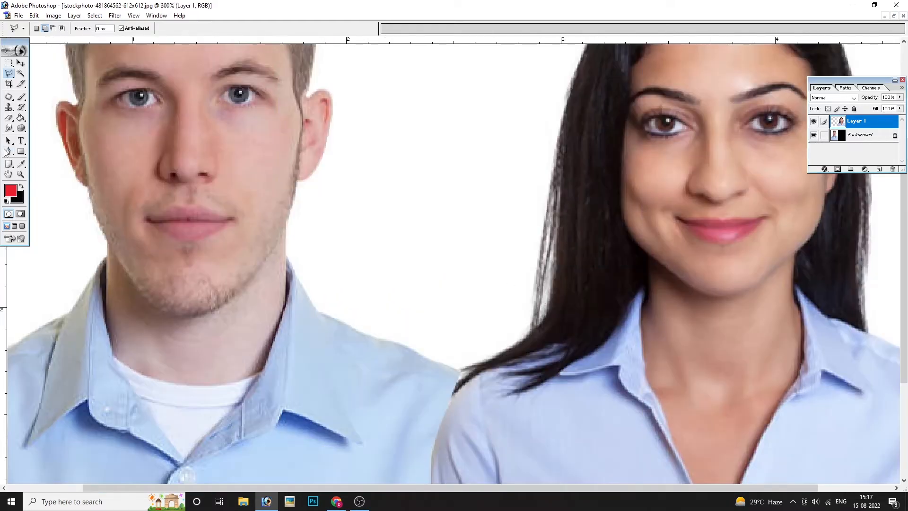
pyautogui.click(9, 118)
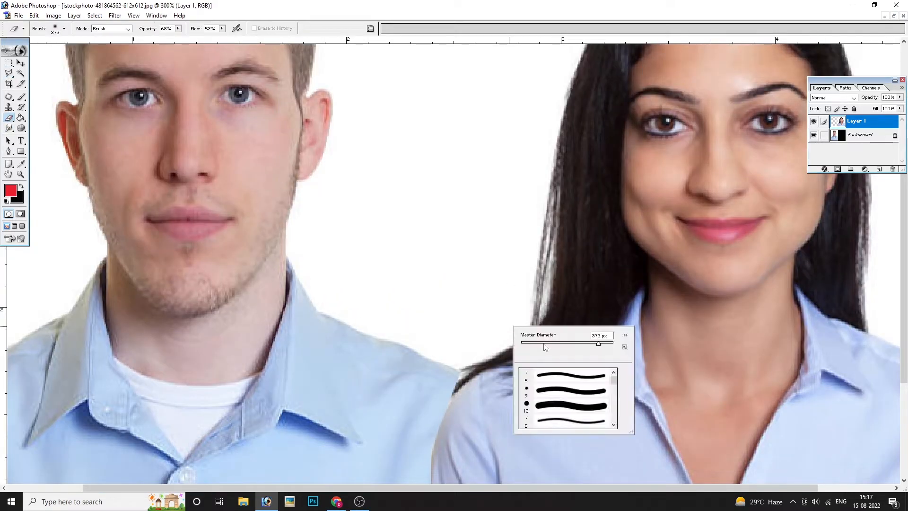
pyautogui.rightClick(539, 347)
pyautogui.click(453, 372)
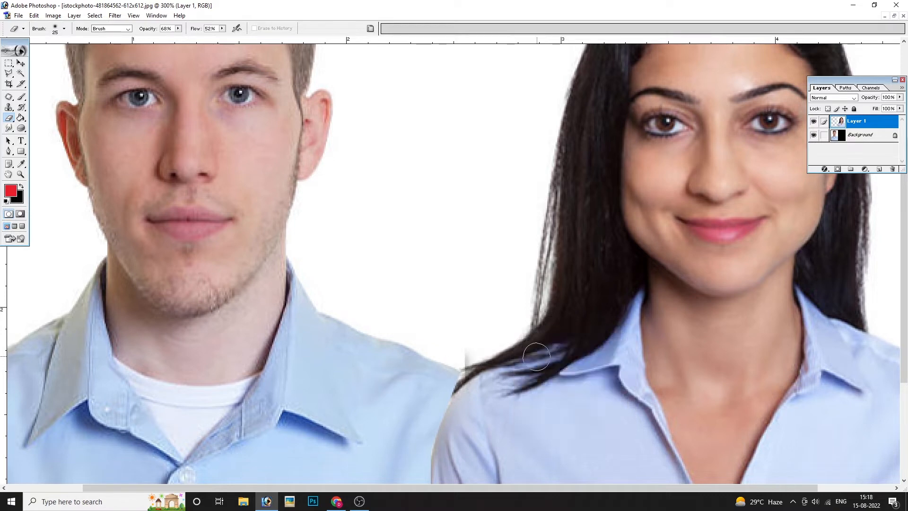
# Clean up the small area between the woman's hair tips and the man's shoulder using a Polygonal Lasso selection
pyautogui.click(7, 74)
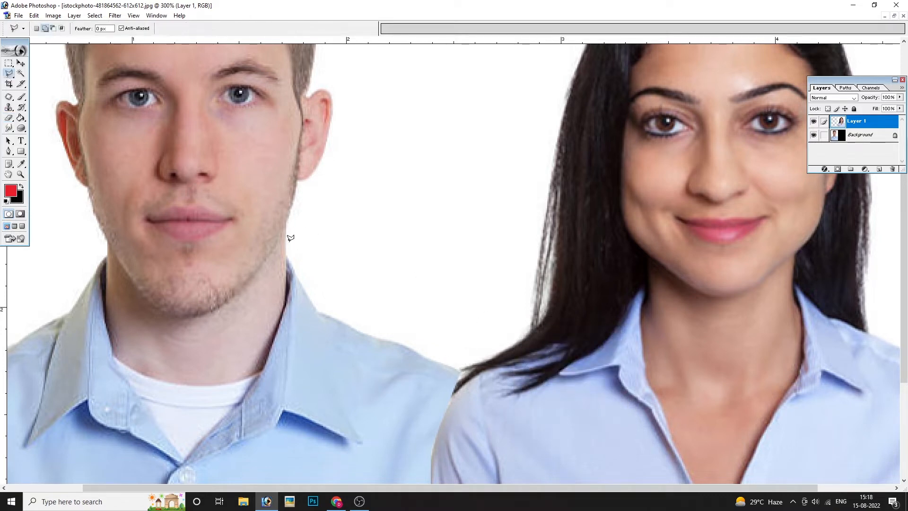
pyautogui.keyDown('ctrl'); pyautogui.rightClick(483, 367); pyautogui.keyUp('ctrl')
pyautogui.click(499, 375)
pyautogui.doubleClick(465, 372)
pyautogui.click(455, 190)
pyautogui.hotkey('ctrl', '-')
pyautogui.hotkey('ctrl', '-')
pyautogui.hotkey('ctrl', '-')
pyautogui.hotkey('ctrl', '+')
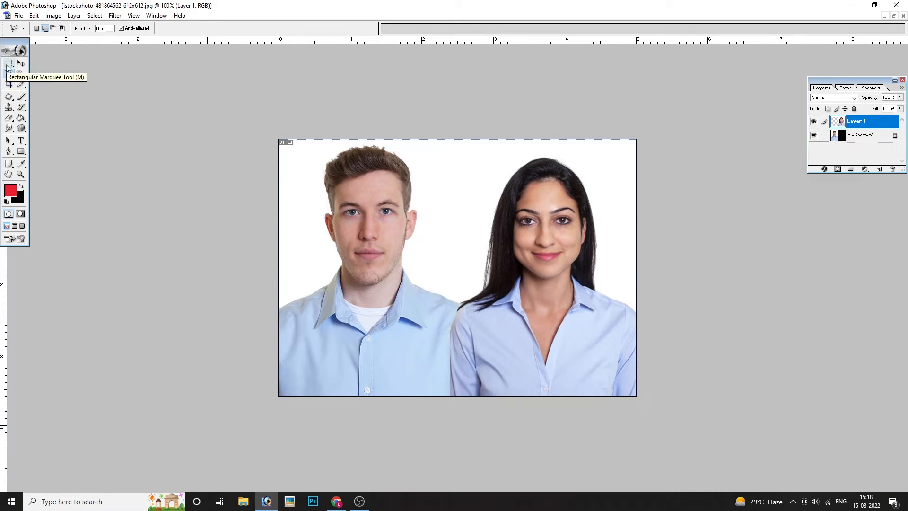
# Merge the woman's layer into the background and select the white area around both people with the Magic Wand
pyautogui.hotkey('ctrl', 'e')
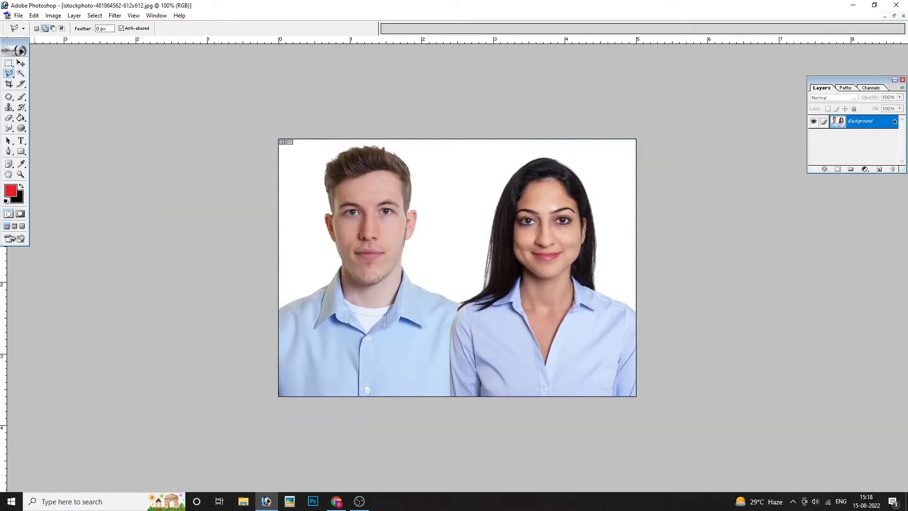
pyautogui.click(21, 74)
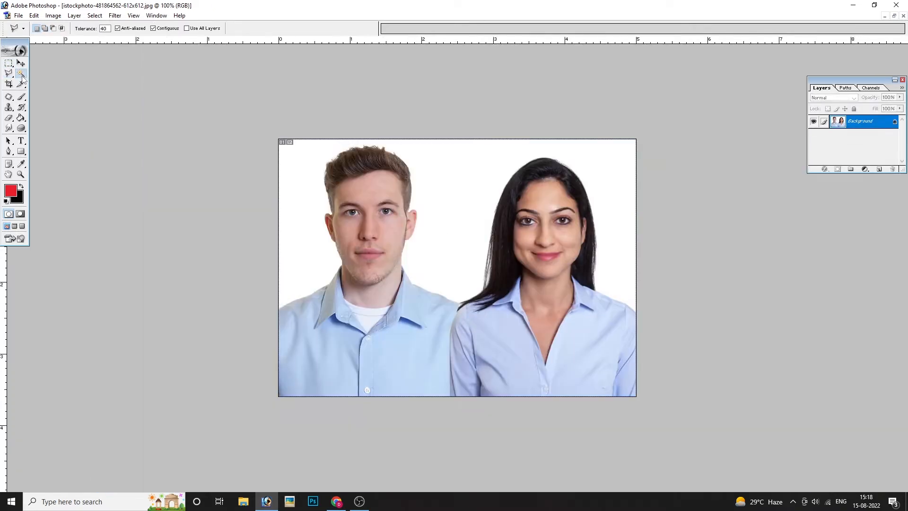
pyautogui.keyDown('shift'); pyautogui.click(479, 161); pyautogui.keyUp('shift')
# Set the background color to a pinkish red, F3435C
pyautogui.click(18, 198)
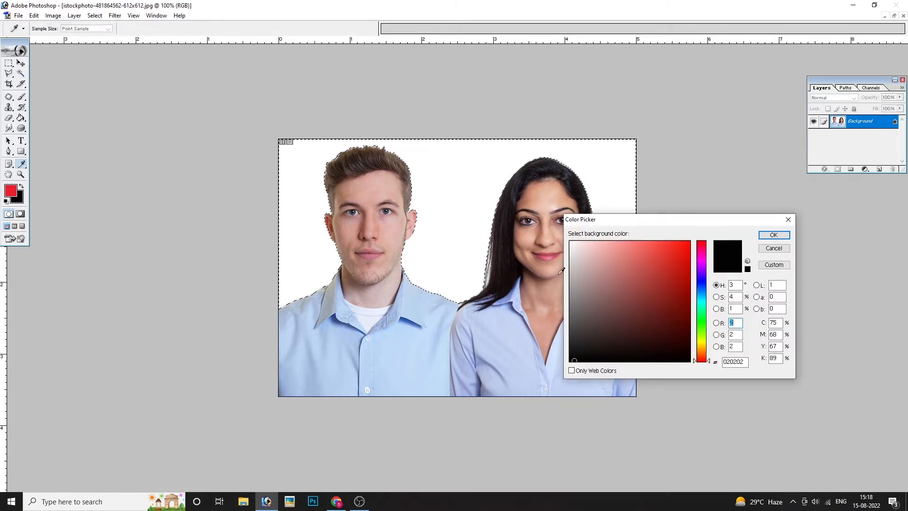
pyautogui.click(702, 296)
pyautogui.click(608, 251)
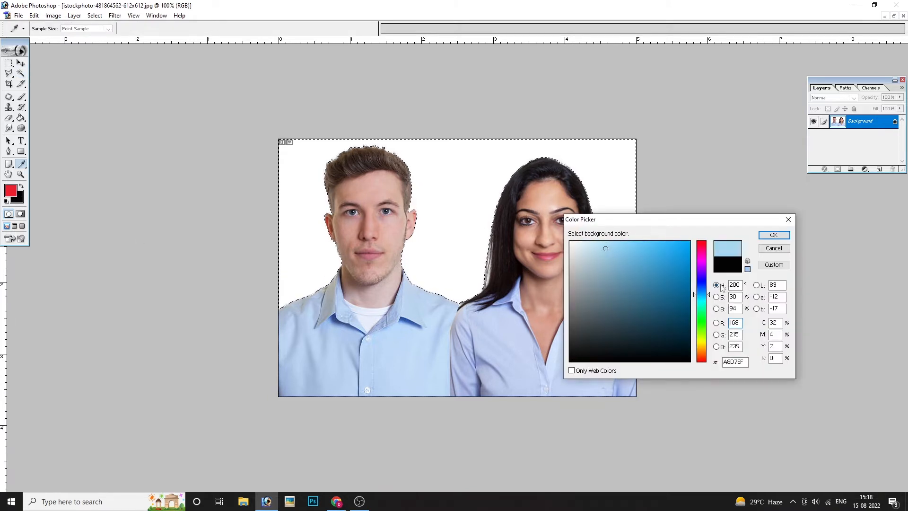
pyautogui.click(702, 298)
pyautogui.click(703, 287)
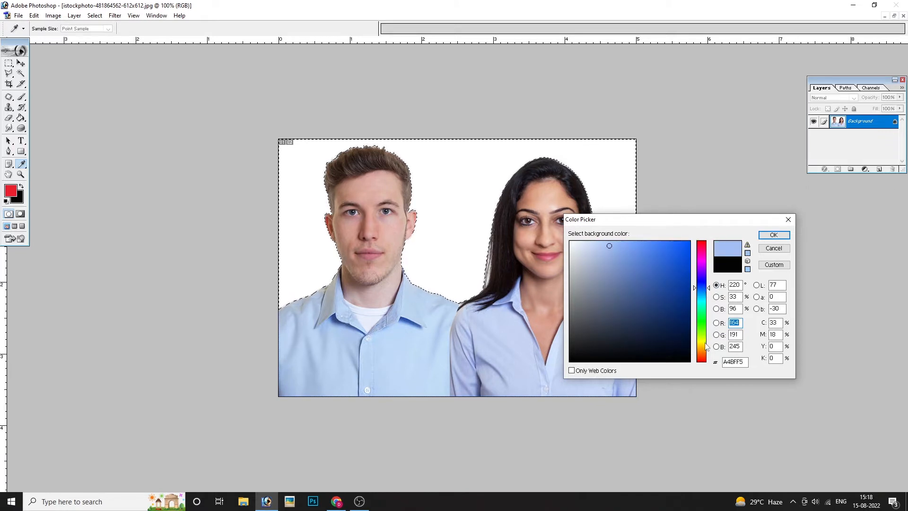
pyautogui.moveTo(703, 353); pyautogui.dragTo(703, 359)
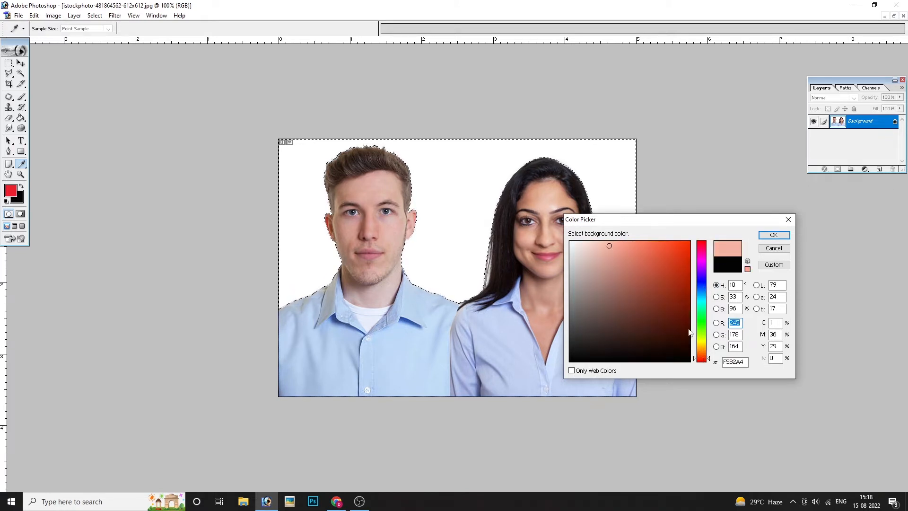
pyautogui.moveTo(632, 250)
pyautogui.mouseDown()
pyautogui.moveTo(622, 245)
pyautogui.moveTo(636, 266)
pyautogui.mouseUp()
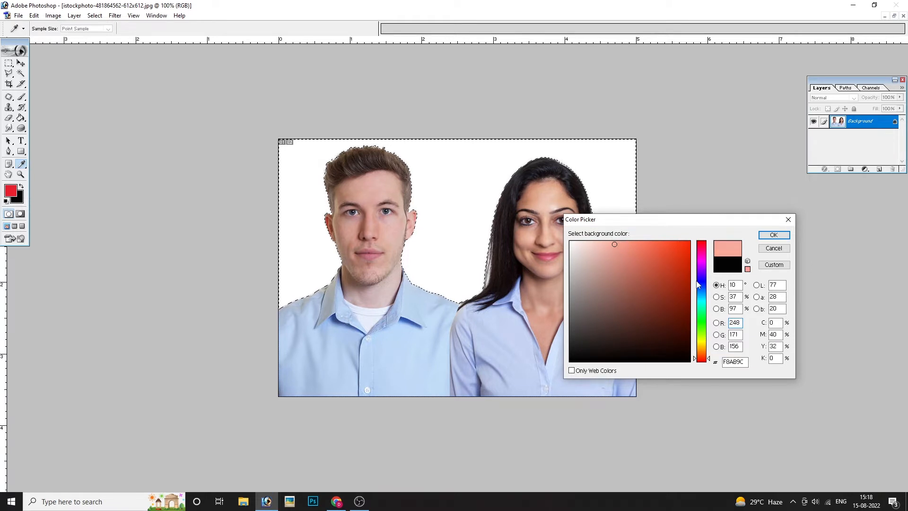
pyautogui.click(698, 247)
pyautogui.click(616, 250)
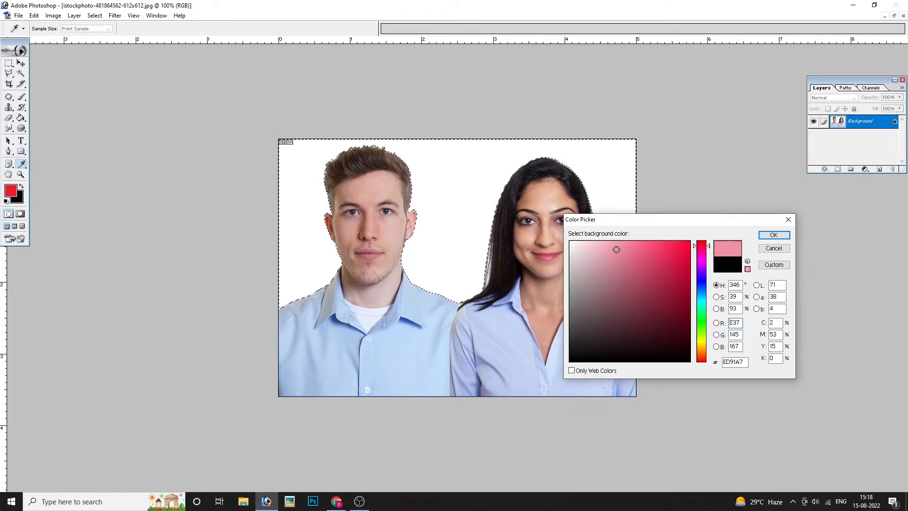
pyautogui.click(705, 248)
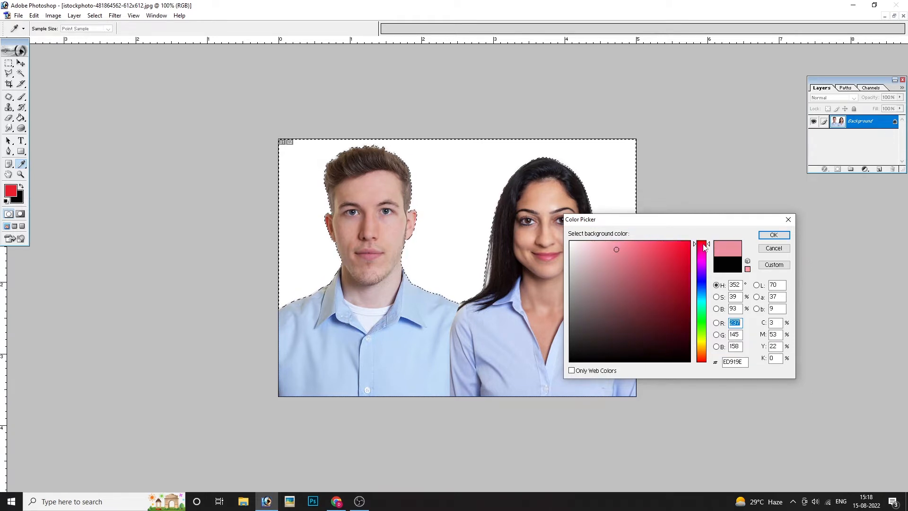
pyautogui.moveTo(622, 245); pyautogui.dragTo(657, 246)
pyautogui.click(615, 261)
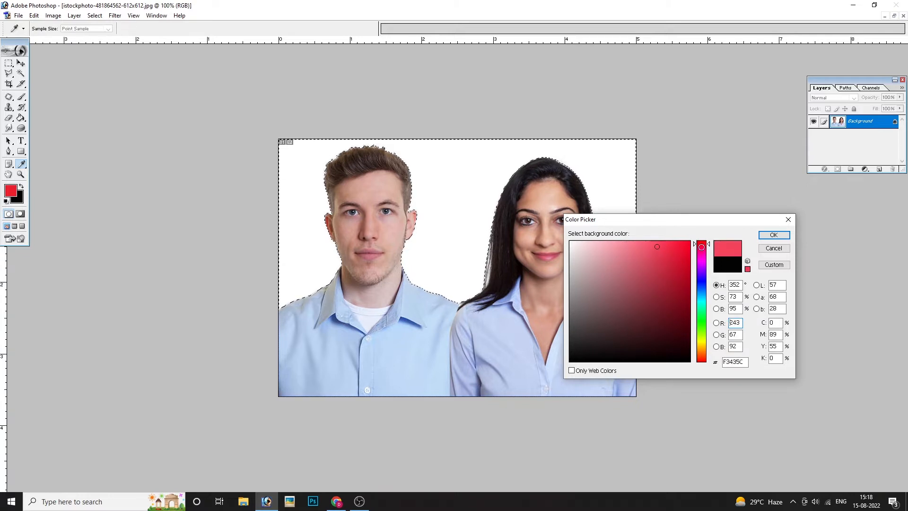
pyautogui.click(783, 236)
# Try filling the selected white area around both people with the red background color, and undo the fill
pyautogui.hotkey('ctrl', 'BackSpace')
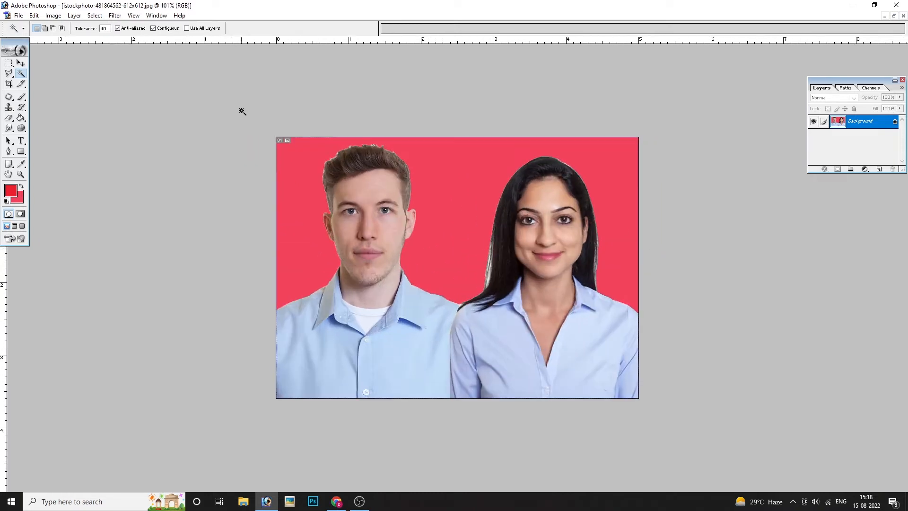
pyautogui.hotkey('ctrl', 'z')
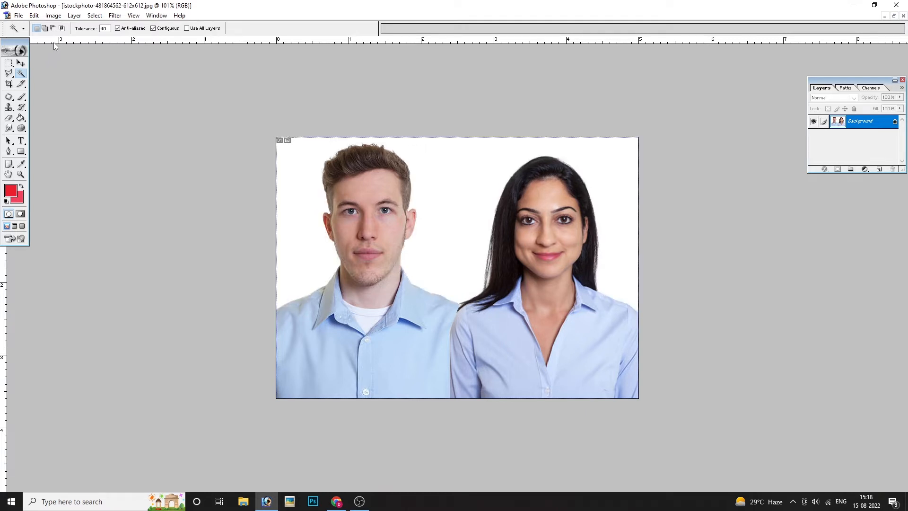
pyautogui.hotkey('ctrl', '+')
pyautogui.hotkey('ctrl', '+')
pyautogui.hotkey('ctrl', '-')
pyautogui.hotkey('ctrl', '-')
pyautogui.hotkey('ctrl', '-')
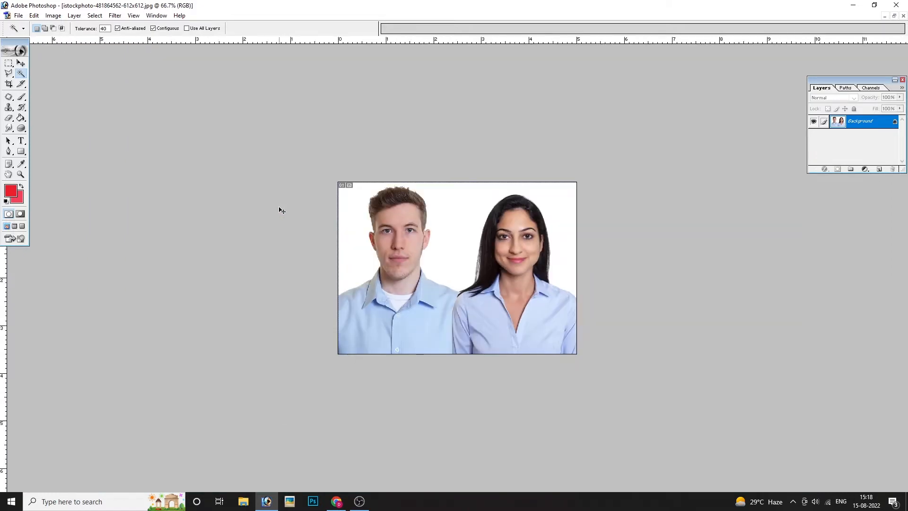
# Change the background color to a medium blue by shifting only its hue
pyautogui.press('i')
pyautogui.click(19, 198)
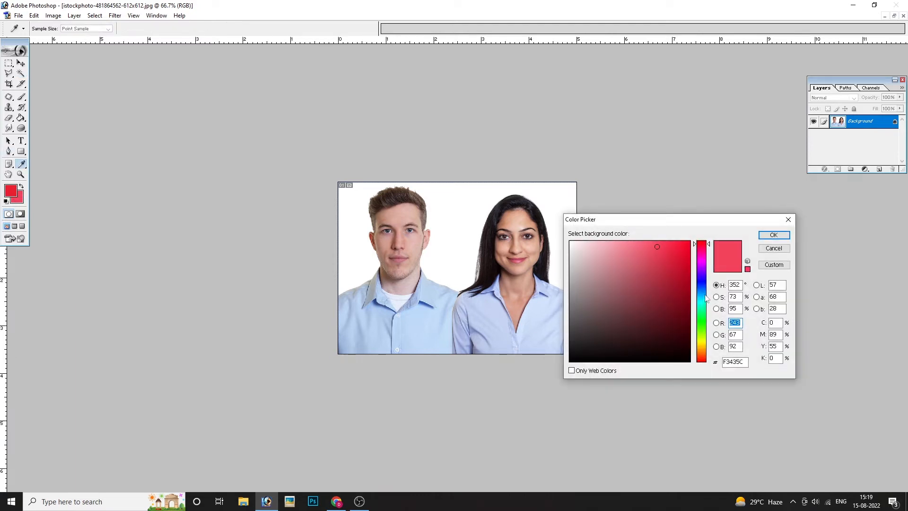
pyautogui.click(705, 293)
pyautogui.click(774, 235)
pyautogui.press('w')
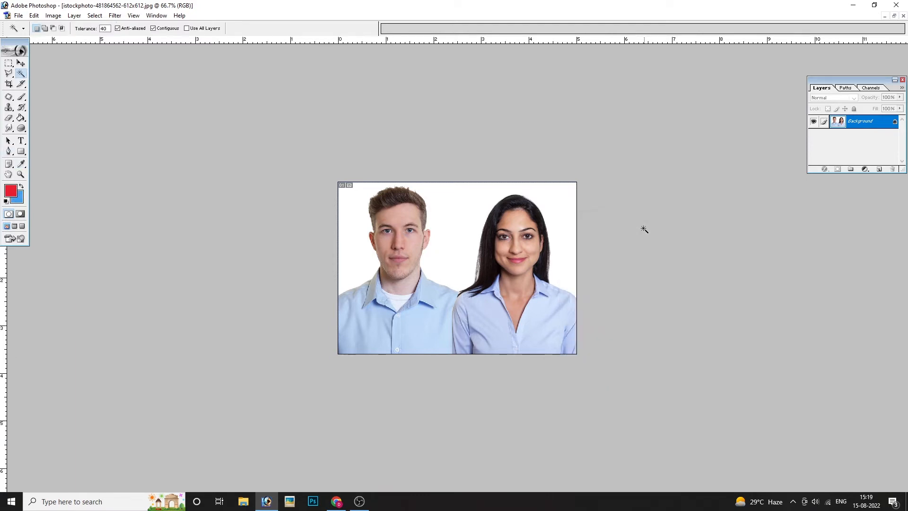
pyautogui.hotkey('ctrl', 'a')
pyautogui.press('Delete')
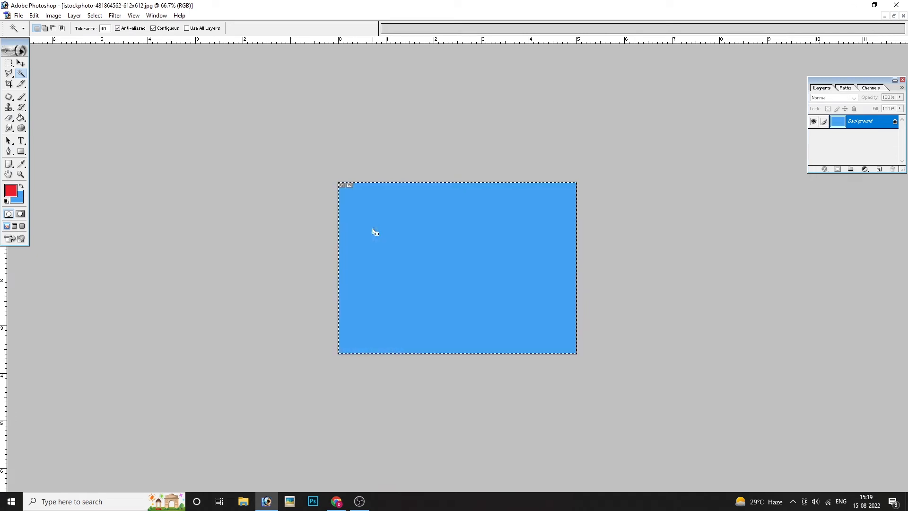
pyautogui.hotkey('ctrl', 'z')
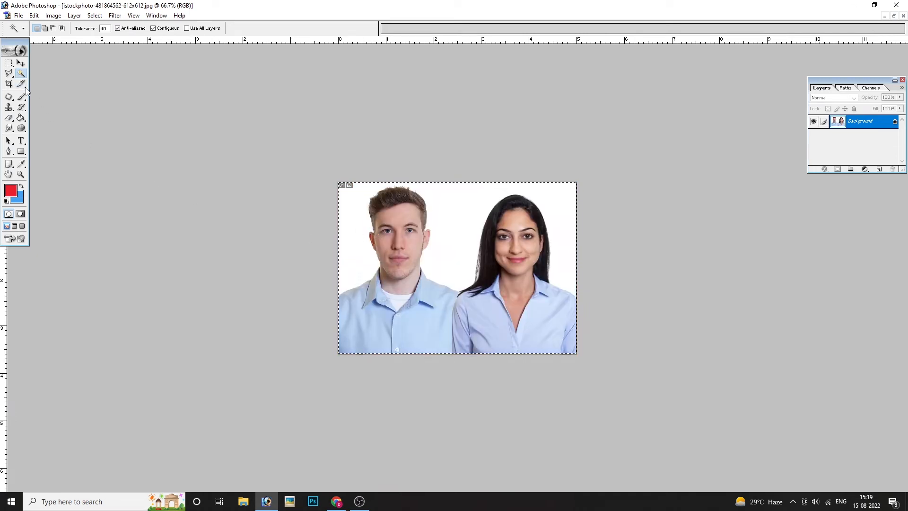
# Select the white area around both people with the Magic Wand, fill it with the blue background color, and deselect
pyautogui.click(460, 208)
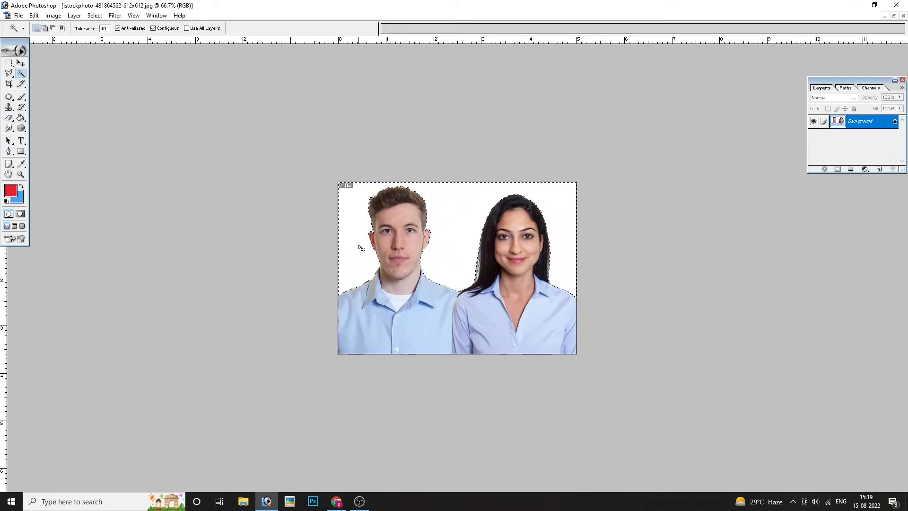
pyautogui.press('Delete')
pyautogui.hotkey('ctrl', 'd')
pyautogui.scroll(-1, 349, 269)
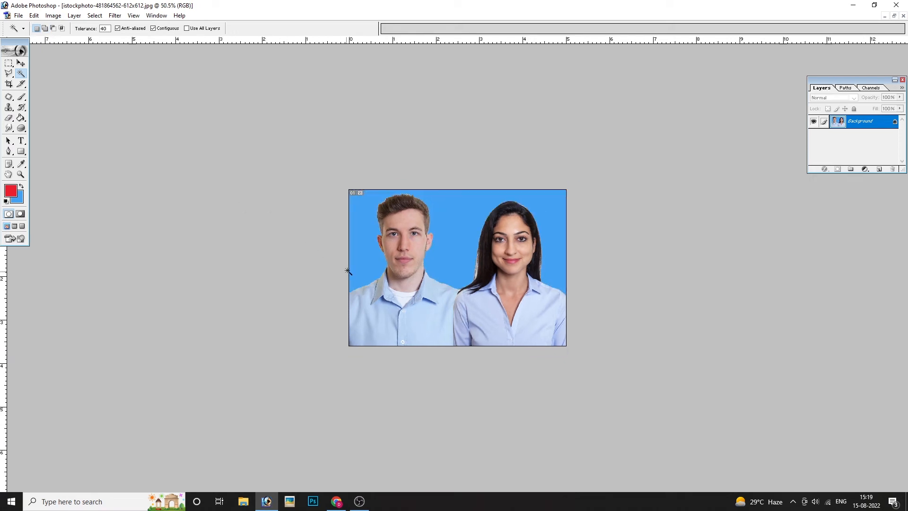
pyautogui.scroll(8, 348, 268)
pyautogui.hotkey('ctrl', '-')
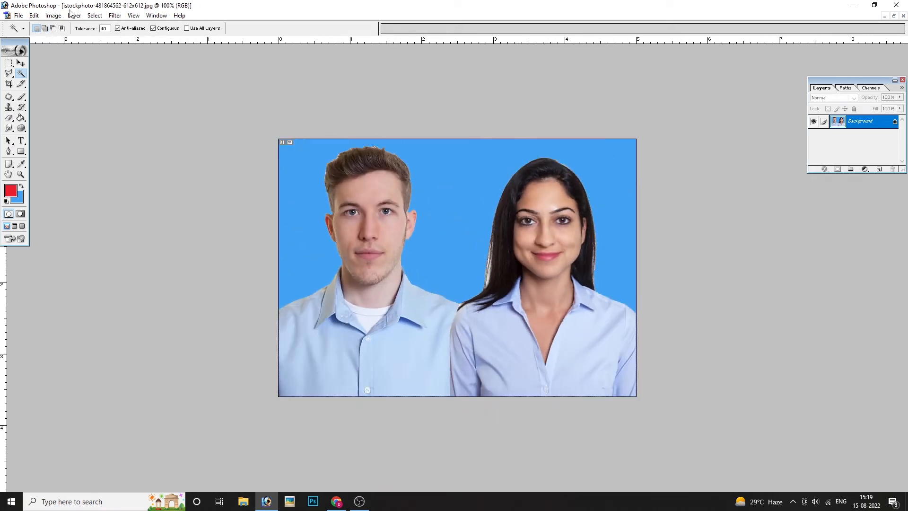
pyautogui.click(53, 15)
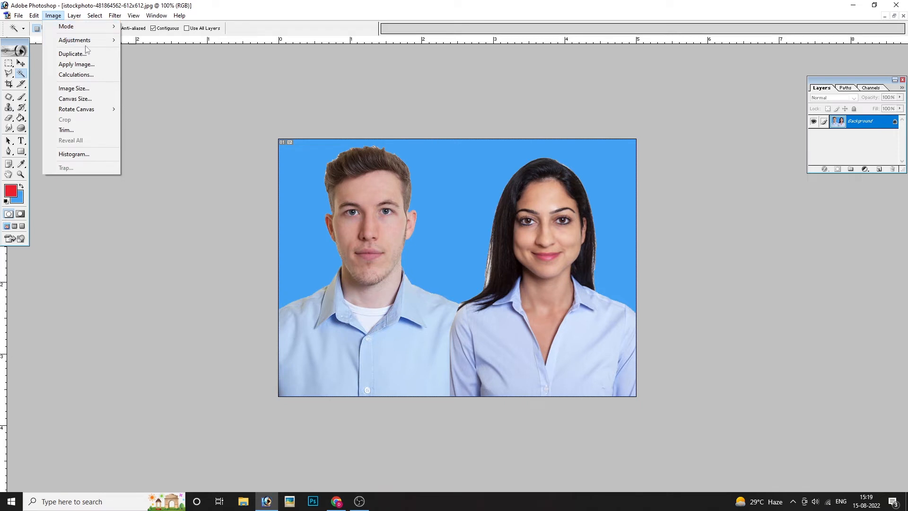
pyautogui.moveTo(74, 40)
pyautogui.click(153, 115)
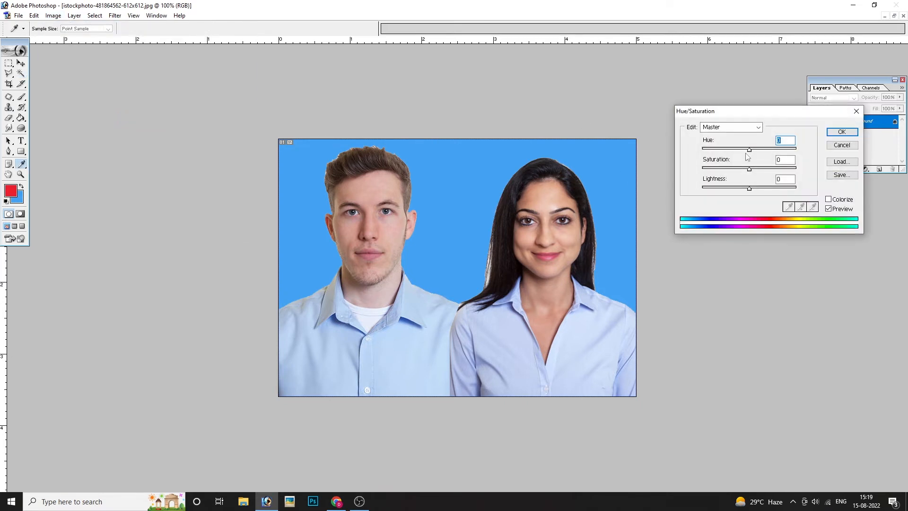
pyautogui.moveTo(749, 150); pyautogui.dragTo(718, 150)
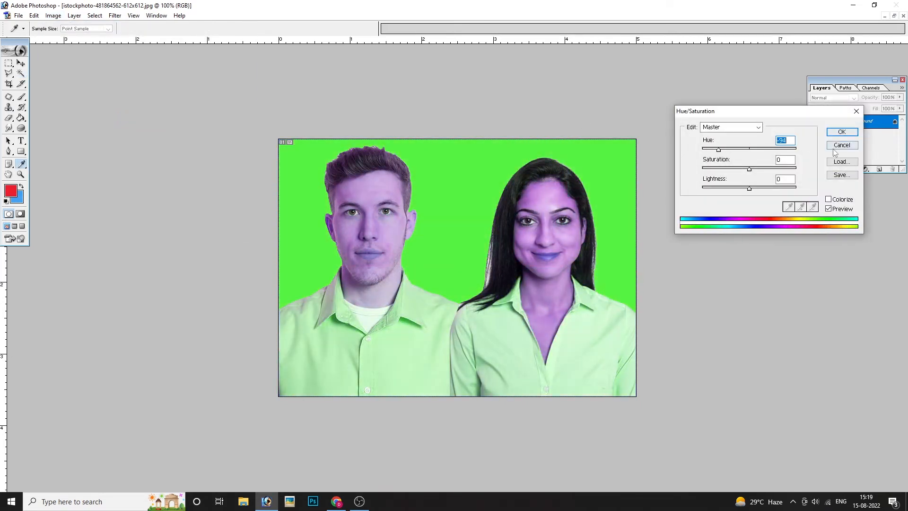
pyautogui.click(834, 147)
# Turn the selected blue background orange by setting its hue to +180 with Hue/Saturation, and deselect
pyautogui.click(53, 15)
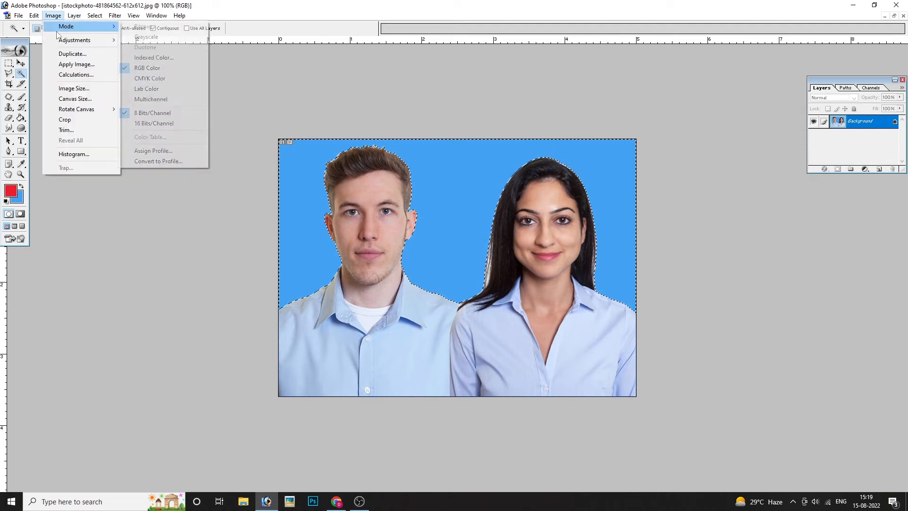
pyautogui.moveTo(74, 40)
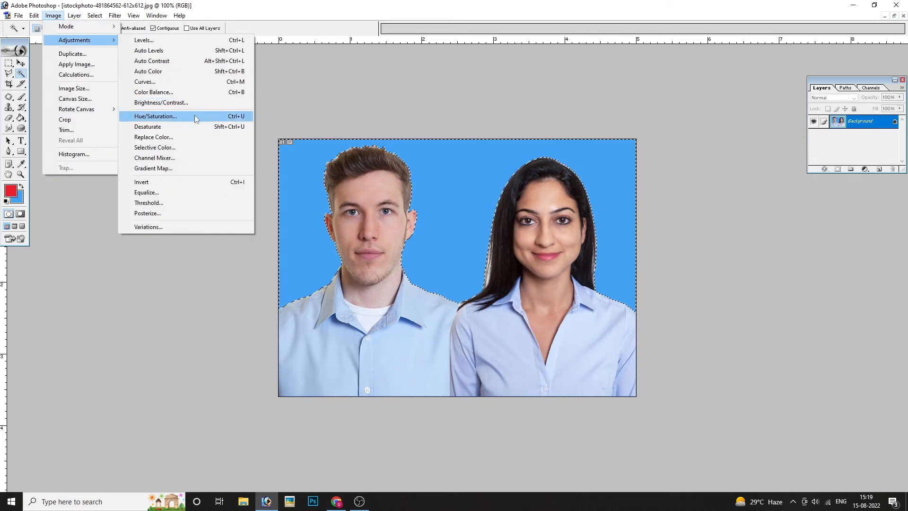
pyautogui.click(195, 116)
pyautogui.moveTo(749, 150); pyautogui.dragTo(810, 161)
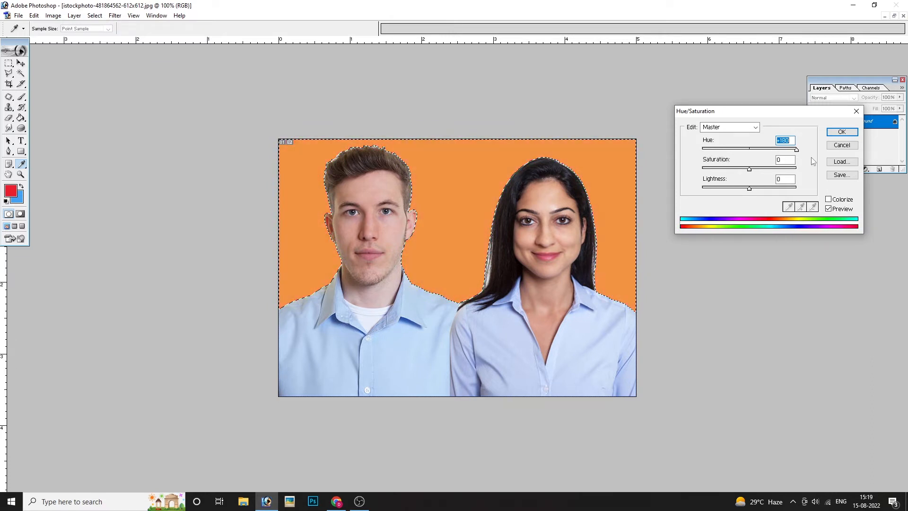
pyautogui.click(842, 132)
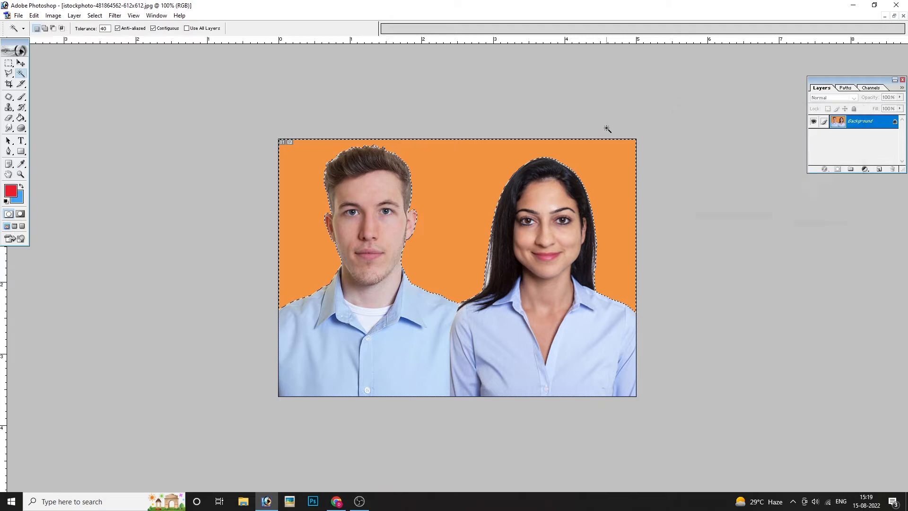
pyautogui.hotkey('ctrl', 'd')
pyautogui.hotkey('ctrl', '+')
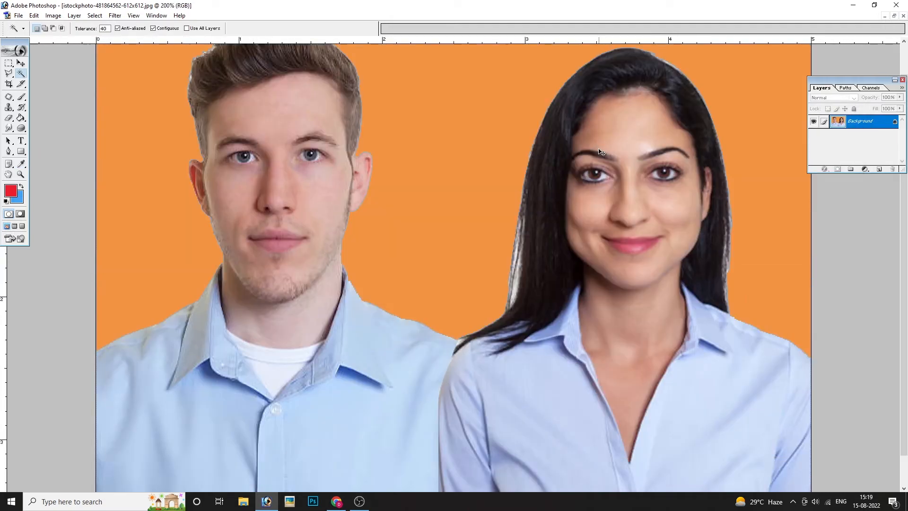
pyautogui.hotkey('ctrl', '-')
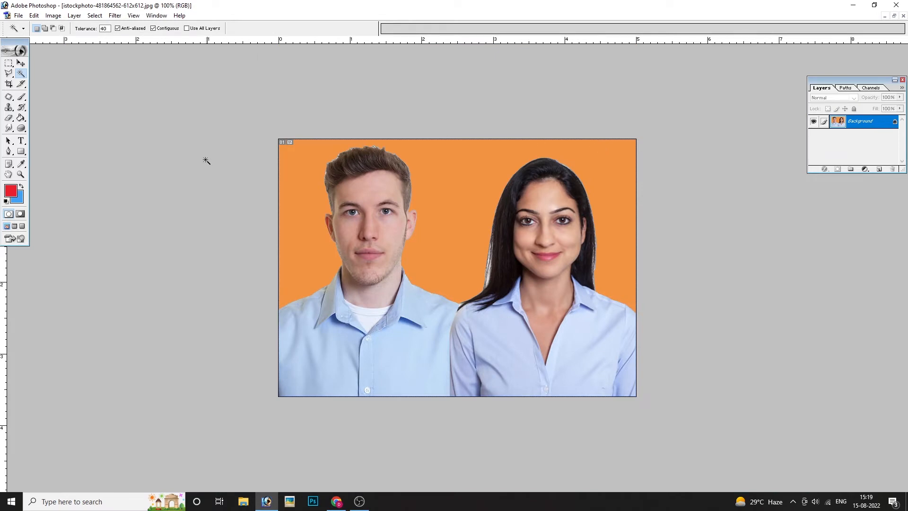
# Select the orange background with the Magic Wand and invert the selection so it covers both people
pyautogui.scroll(1, 205, 161)
pyautogui.click(446, 179)
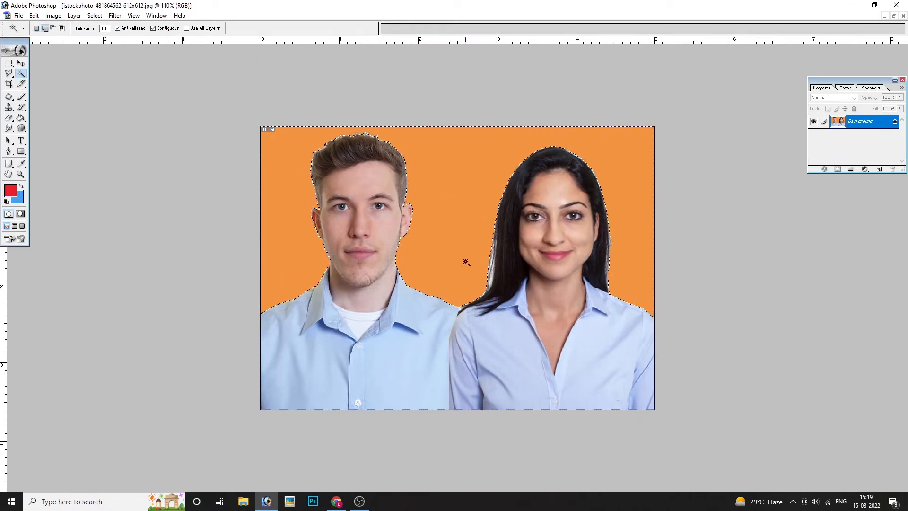
pyautogui.moveTo(21, 129); pyautogui.dragTo(53, 139)
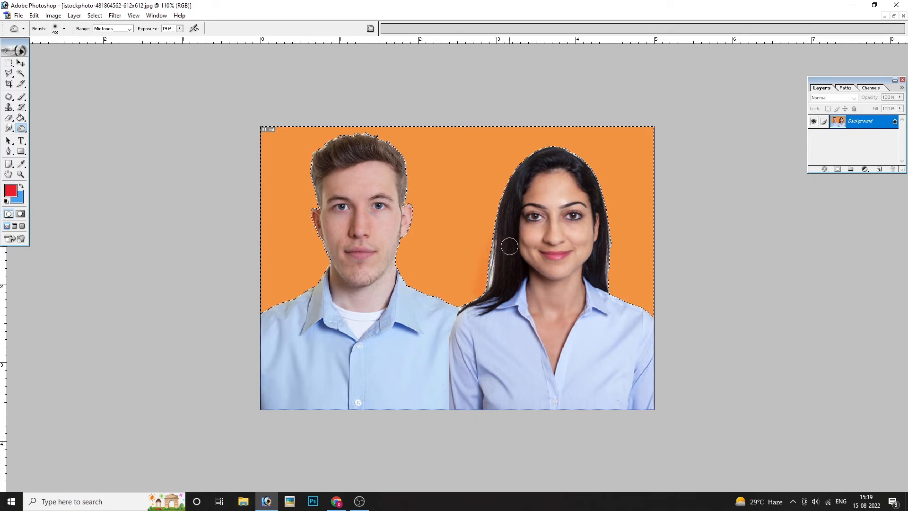
pyautogui.rightClick(478, 233)
pyautogui.press('Escape')
pyautogui.click(21, 74)
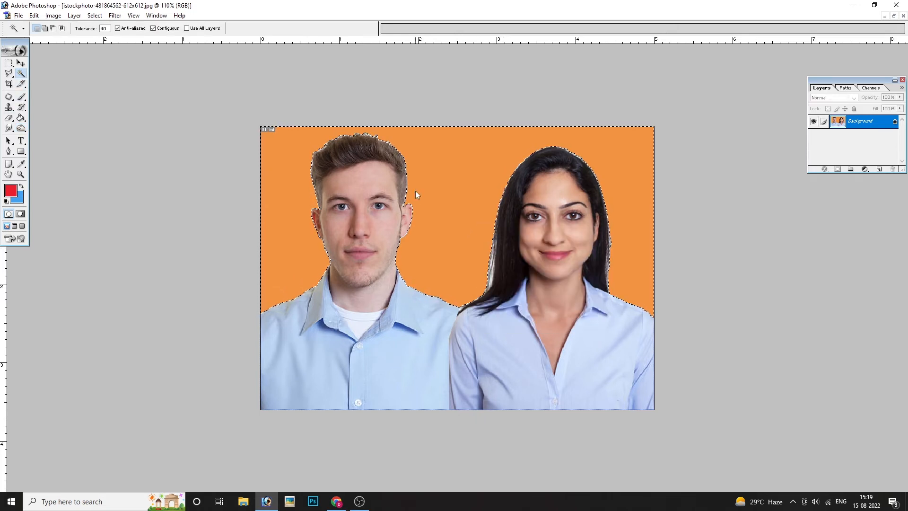
pyautogui.rightClick(415, 191)
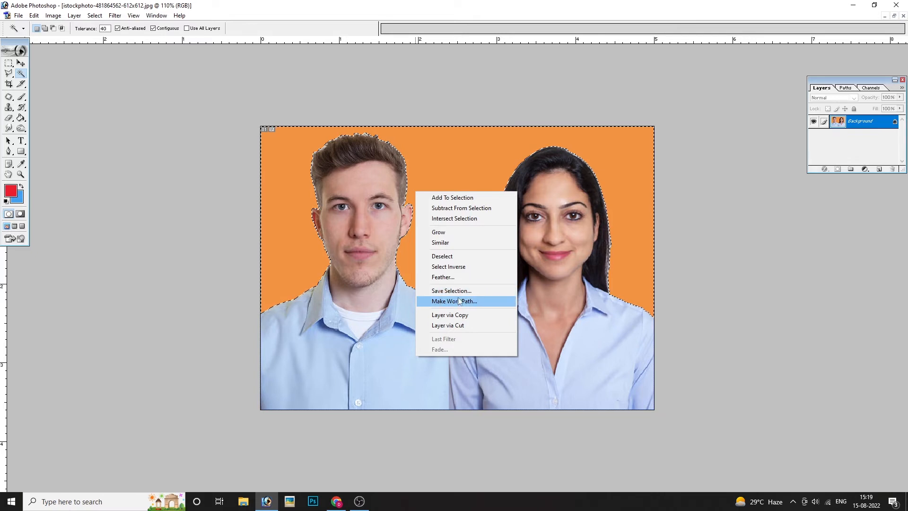
pyautogui.click(449, 266)
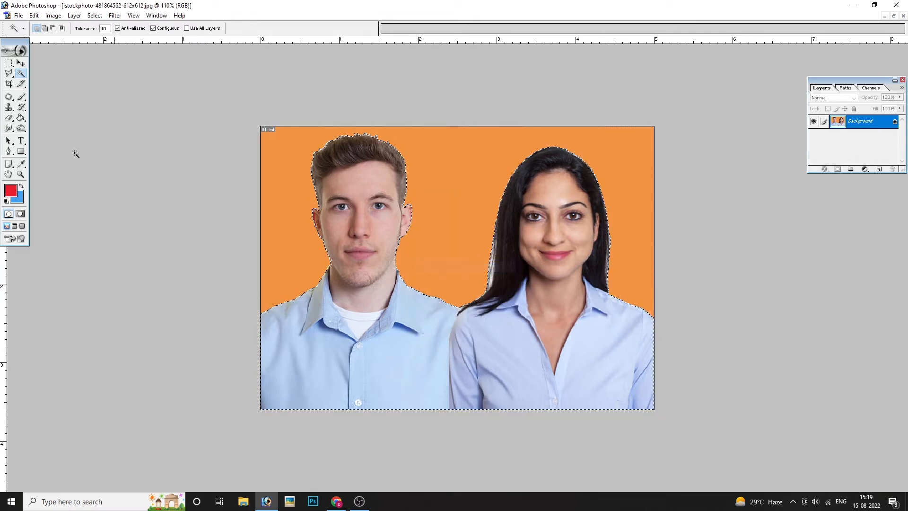
# Darken the pale edges of the woman's hair with the Burn tool at 19% exposure on midtones, and clear the selection
pyautogui.press('o')
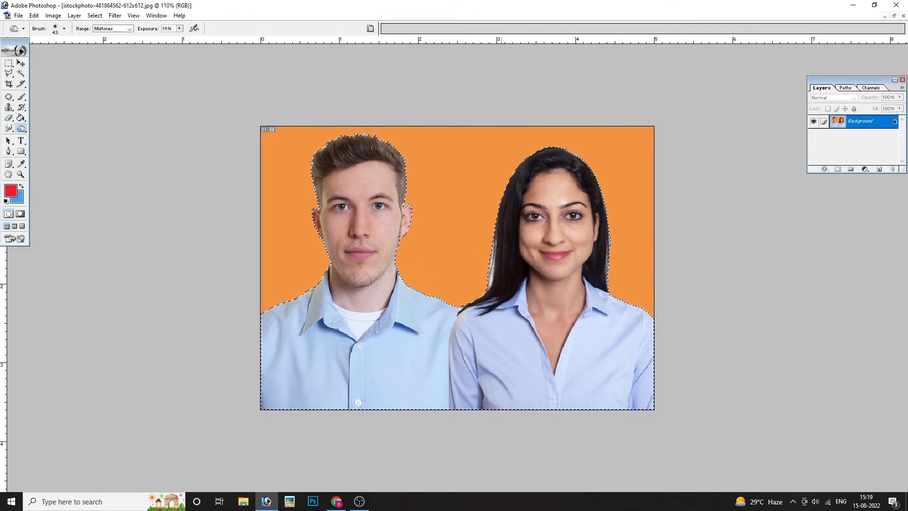
pyautogui.moveTo(490, 288)
pyautogui.mouseDown()
pyautogui.moveTo(487, 229)
pyautogui.moveTo(489, 290)
pyautogui.moveTo(489, 264)
pyautogui.mouseUp()
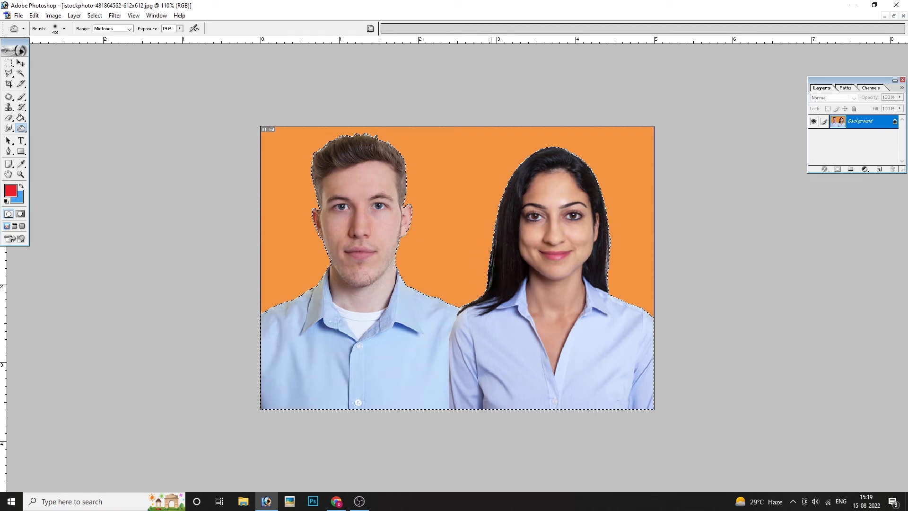
pyautogui.moveTo(499, 242)
pyautogui.mouseDown()
pyautogui.moveTo(490, 257)
pyautogui.moveTo(492, 235)
pyautogui.mouseUp()
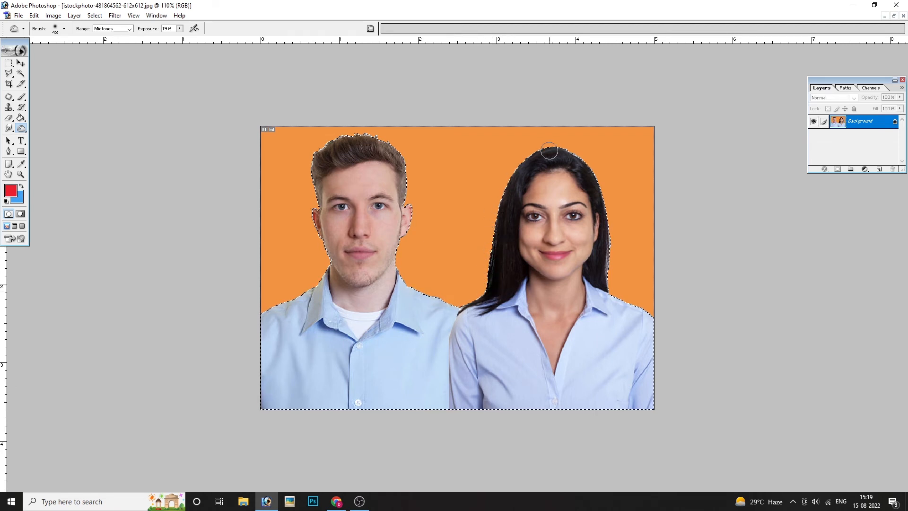
pyautogui.moveTo(603, 194); pyautogui.dragTo(609, 302)
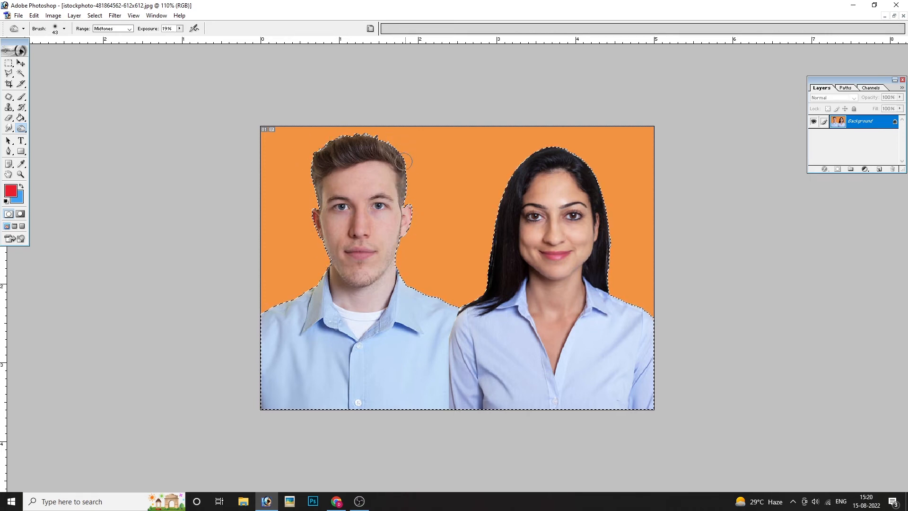
pyautogui.hotkey('ctrl', 'd')
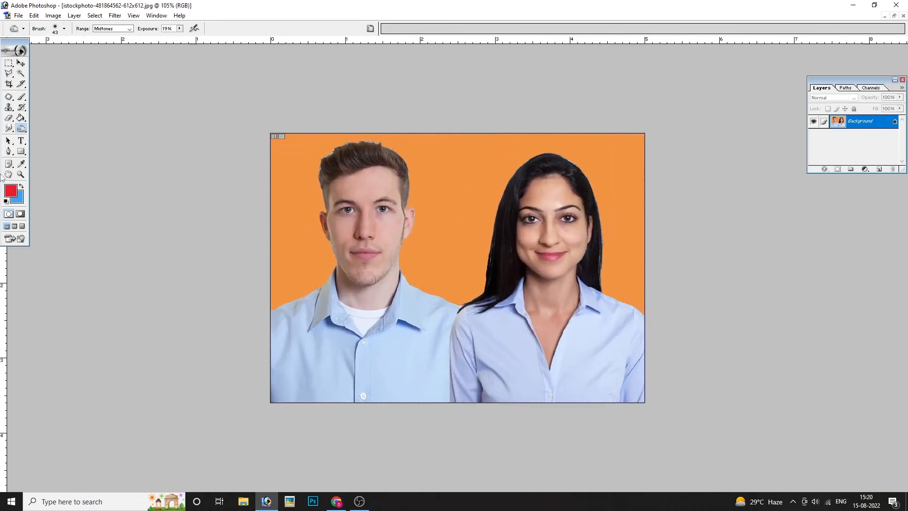
# Switch to the Sponge tool in Desaturate mode with a 51 px brush and hide the selection outline around both people
pyautogui.moveTo(21, 128)
pyautogui.mouseDown()
pyautogui.moveTo(47, 135)
pyautogui.moveTo(52, 150)
pyautogui.mouseUp()
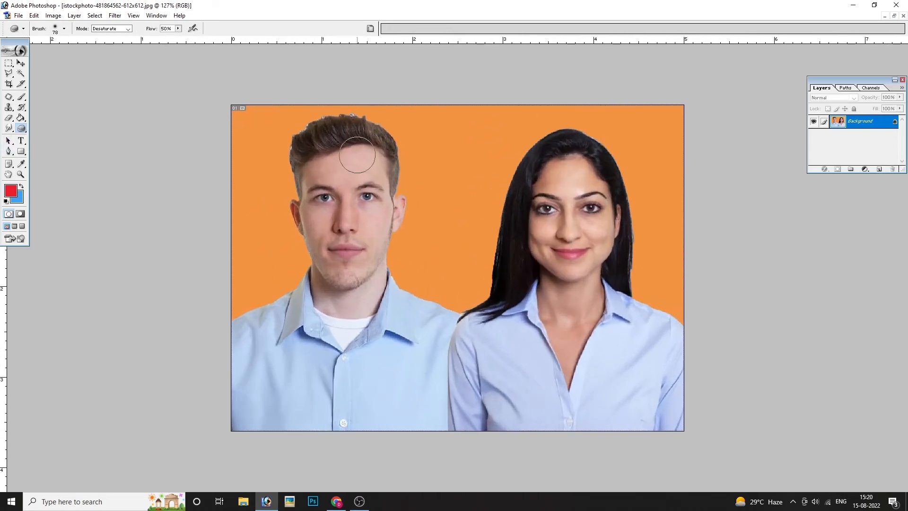
pyautogui.rightClick(382, 147)
pyautogui.moveTo(419, 173); pyautogui.dragTo(413, 172)
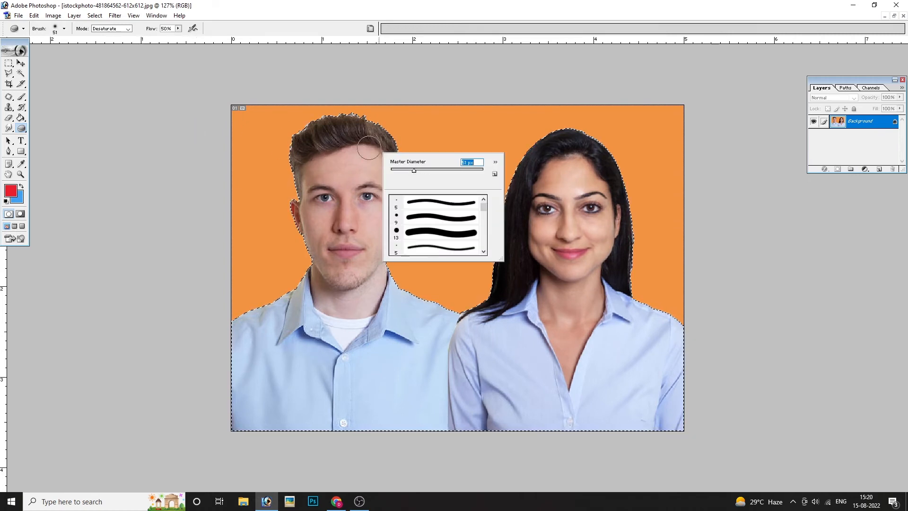
pyautogui.press('Return')
pyautogui.hotkey('ctrl', 'h')
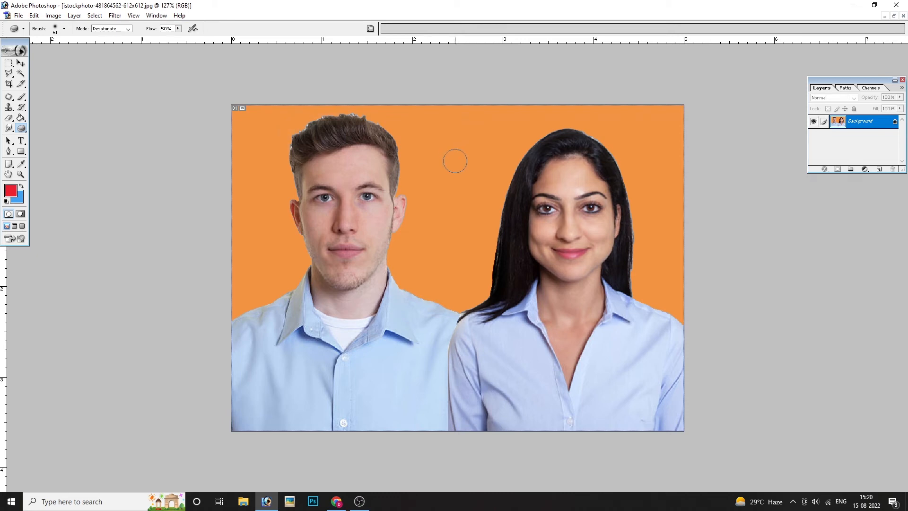
# Add a thin black border by setting the background color to 000203 and scaling the image to 97.9% about its center
pyautogui.hotkey('ctrl', '-')
pyautogui.hotkey('ctrl', '-')
pyautogui.hotkey('ctrl', '+')
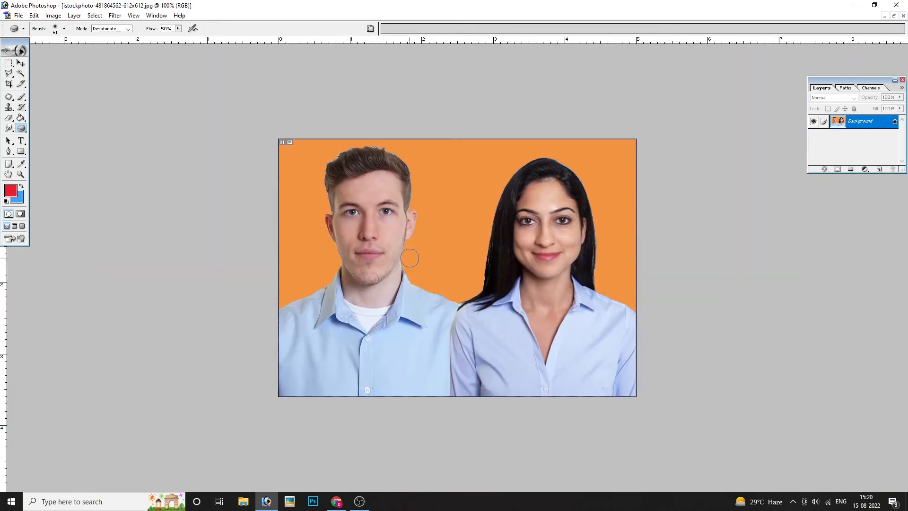
pyautogui.hotkey('ctrl', '-')
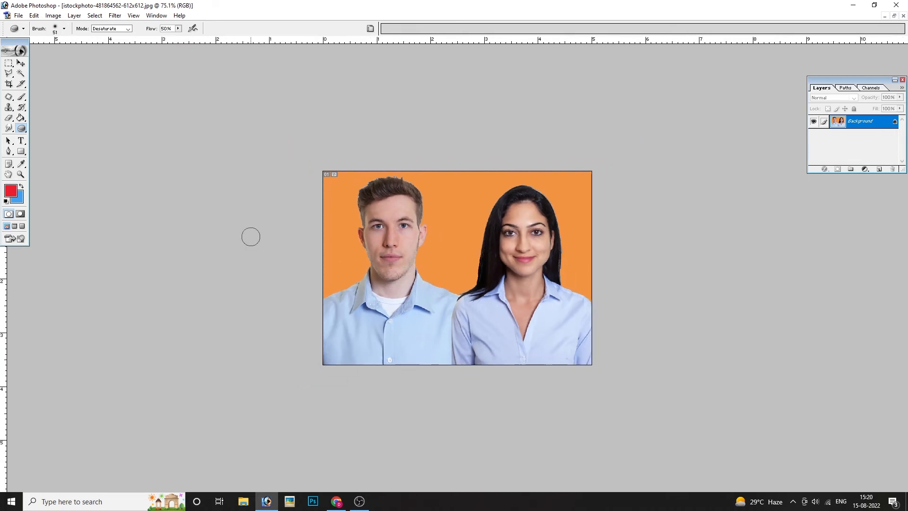
pyautogui.click(17, 199)
pyautogui.click(683, 361)
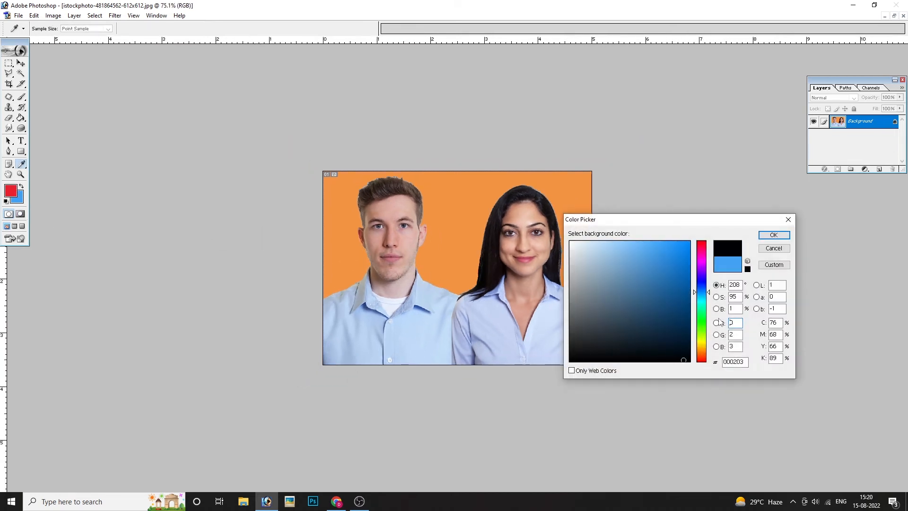
pyautogui.click(773, 236)
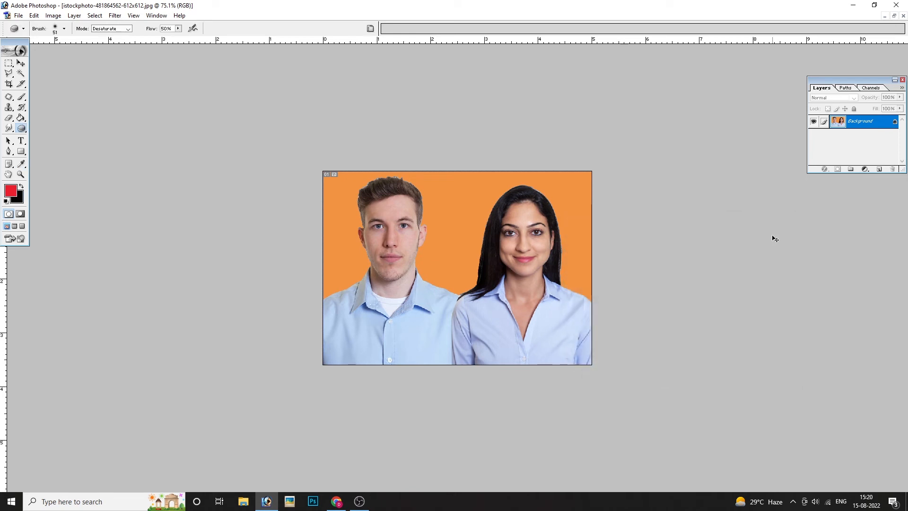
pyautogui.hotkey('ctrl', 't')
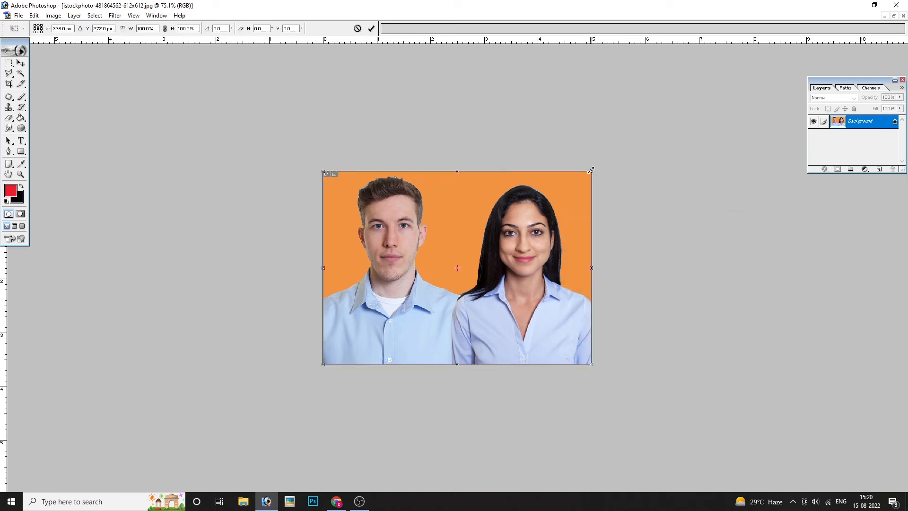
pyautogui.moveTo(591, 169); pyautogui.dragTo(589, 173)
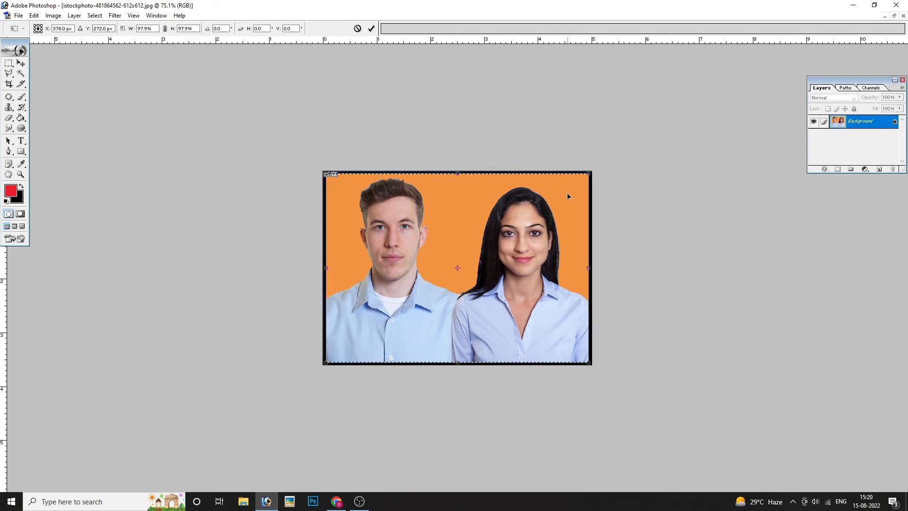
pyautogui.press('Return')
pyautogui.press('o')
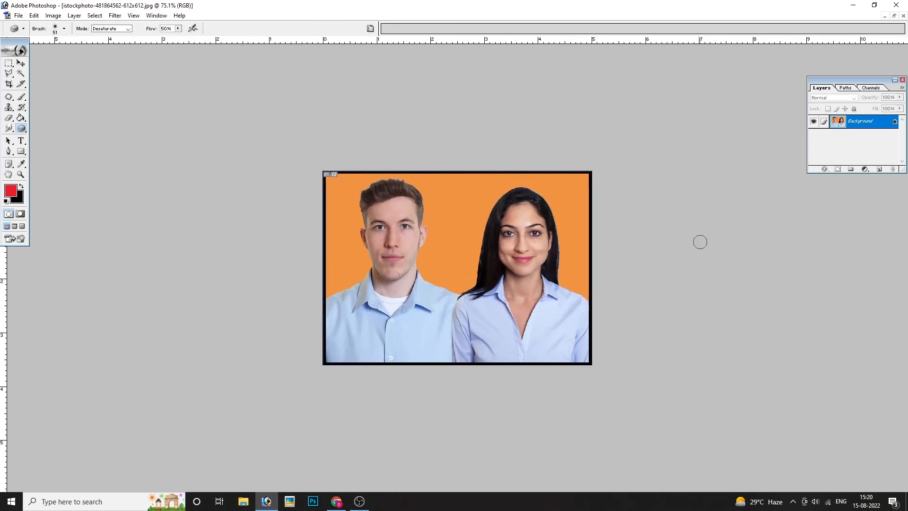
# Select the orange background inside the black border with the Magic Wand
pyautogui.hotkey('ctrl', '0')
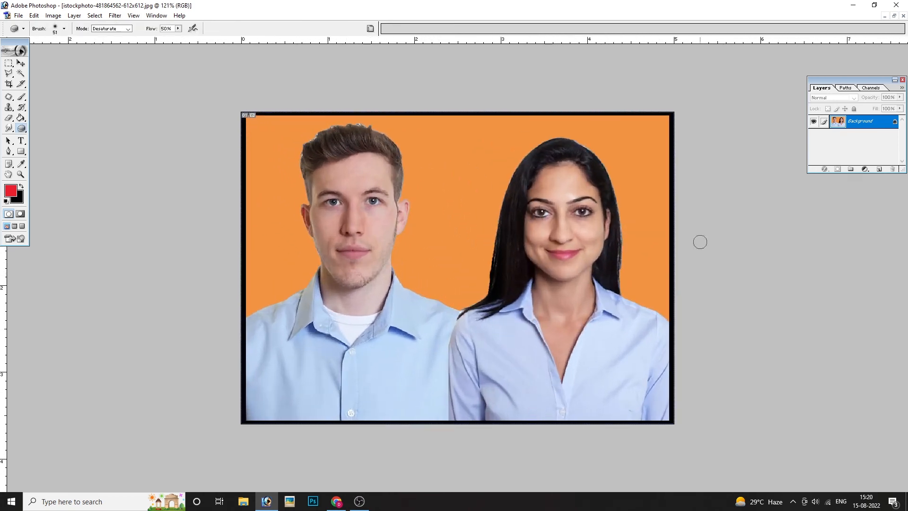
pyautogui.hotkey('ctrl', '+')
pyautogui.hotkey('ctrl', '+')
pyautogui.scroll(5, 524, 193)
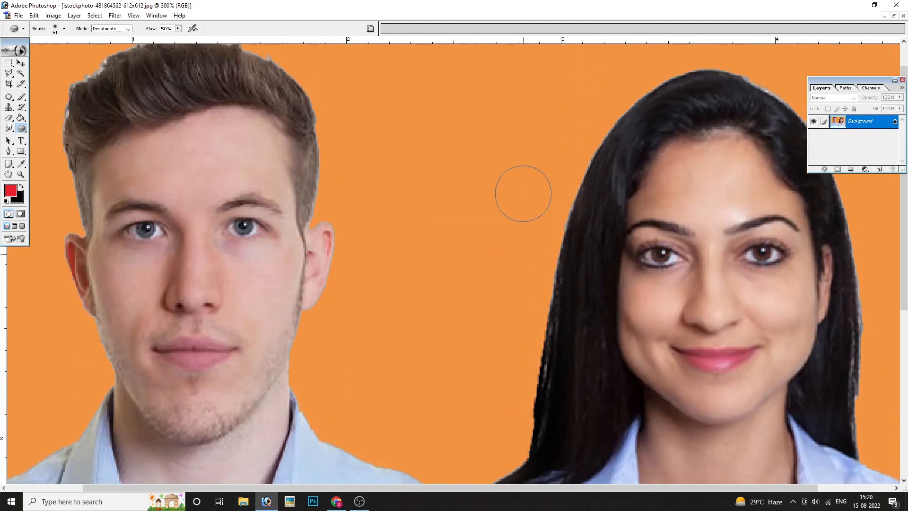
pyautogui.hotkey('ctrl', '-')
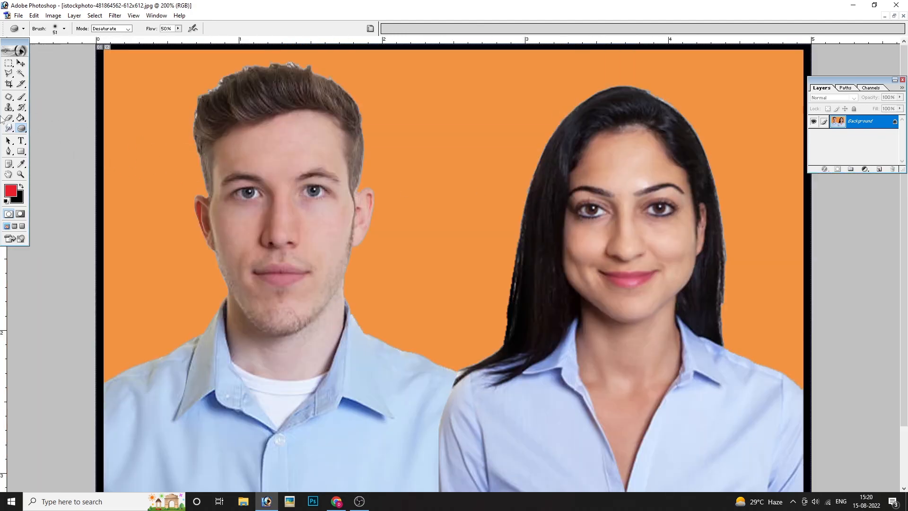
pyautogui.click(21, 73)
pyautogui.click(431, 97)
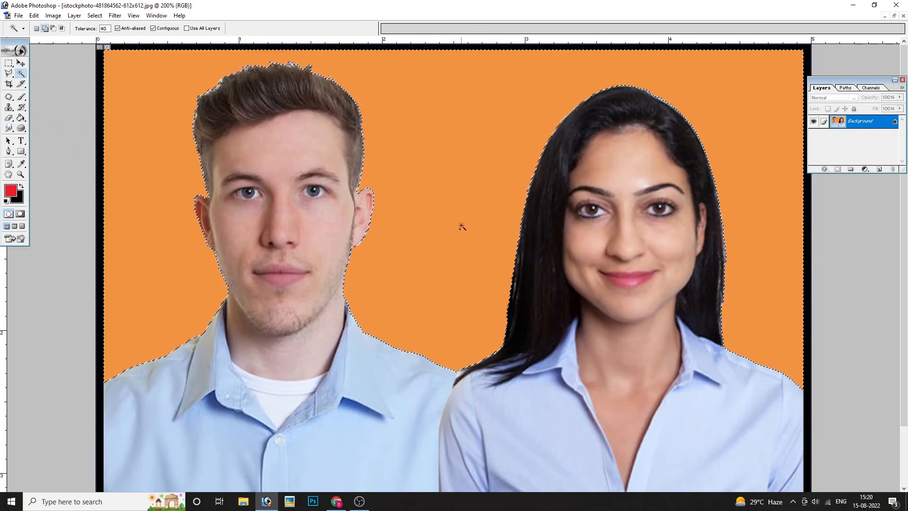
# Set the background color to a near-white, fill the selected orange area with it, and deselect
pyautogui.click(19, 197)
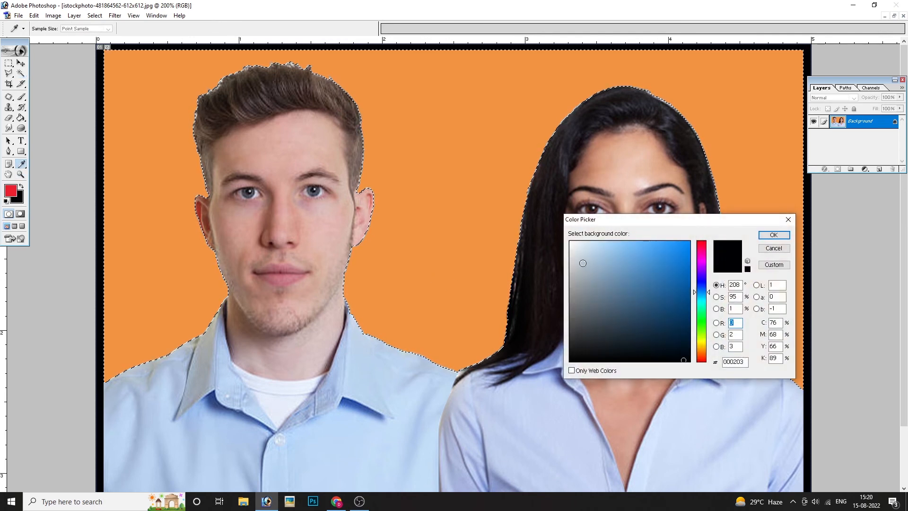
pyautogui.click(572, 242)
pyautogui.click(773, 234)
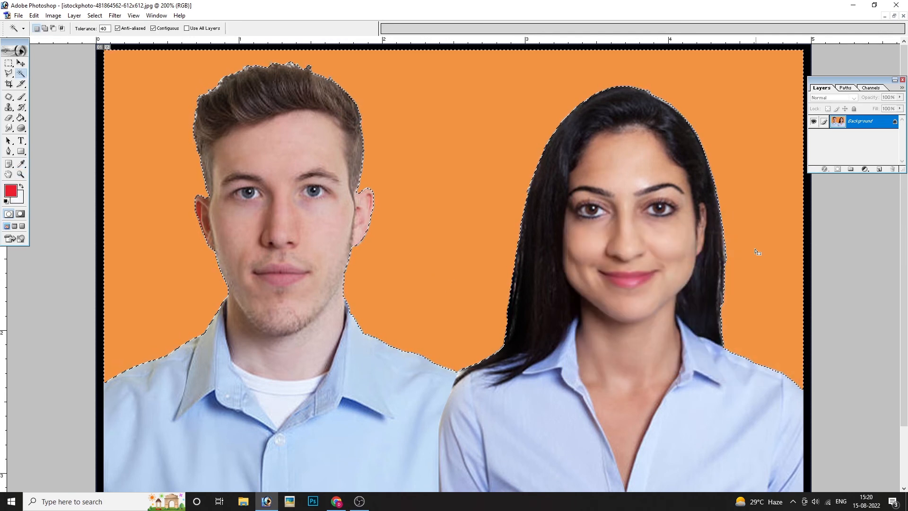
pyautogui.press('Delete')
pyautogui.hotkey('ctrl', 'd')
pyautogui.hotkey('ctrl', '-')
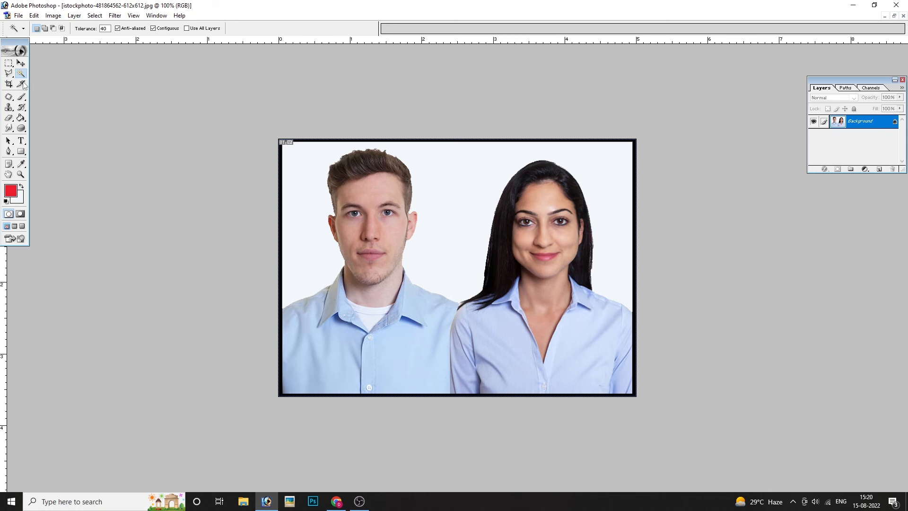
# Select the off-white background and give it a warm cream tint with Hue/Saturation, using hue -180 and maximum saturation
pyautogui.click(454, 199)
pyautogui.click(53, 16)
pyautogui.moveTo(81, 39)
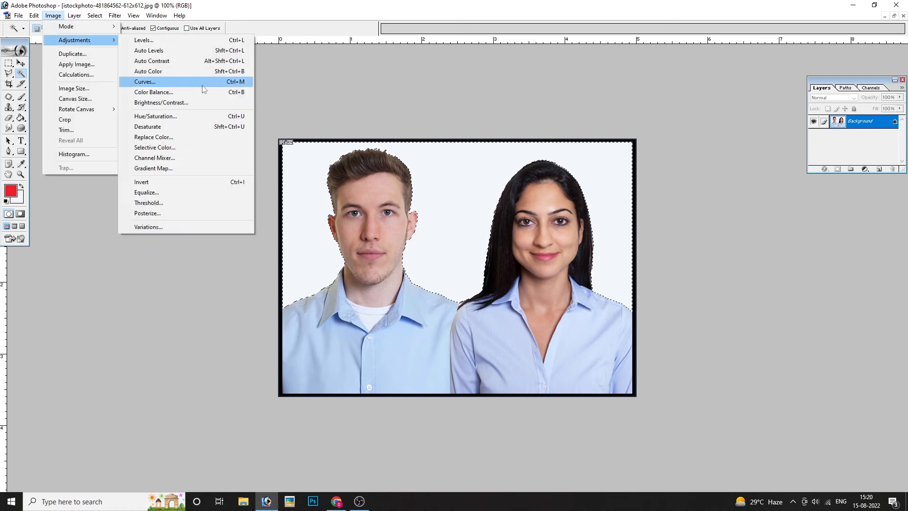
pyautogui.click(203, 116)
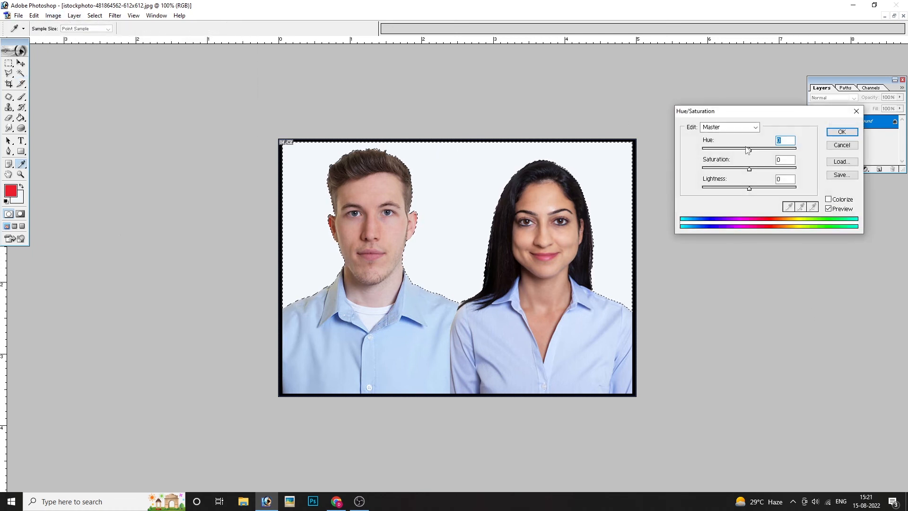
pyautogui.moveTo(747, 150); pyautogui.dragTo(647, 168)
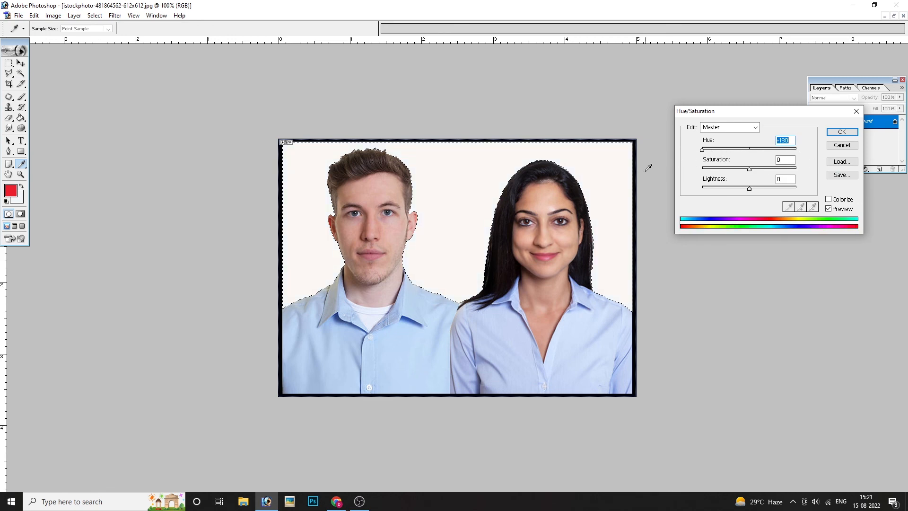
pyautogui.moveTo(749, 169); pyautogui.dragTo(843, 176)
pyautogui.click(842, 131)
# Turn the selected cream background light pink with Variations by adding more magenta to the midtones, and deselect
pyautogui.press('w')
pyautogui.click(53, 15)
pyautogui.moveTo(74, 40)
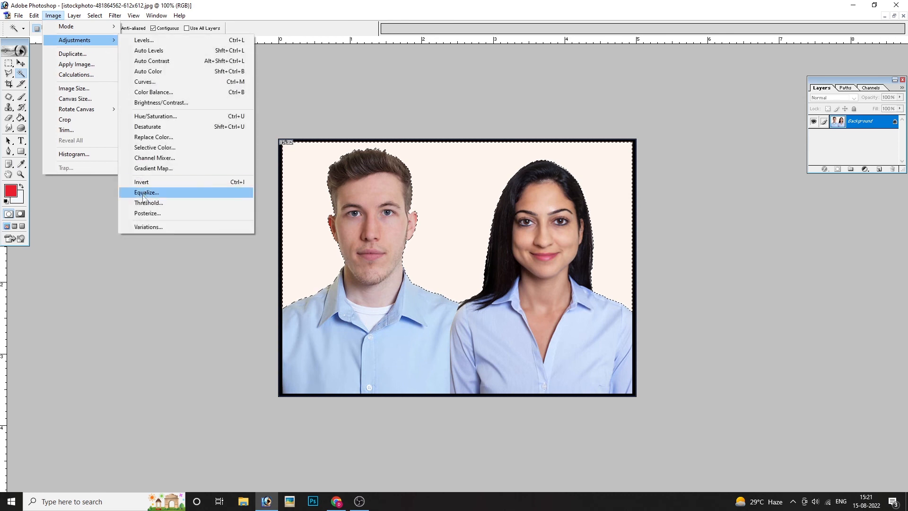
pyautogui.click(168, 228)
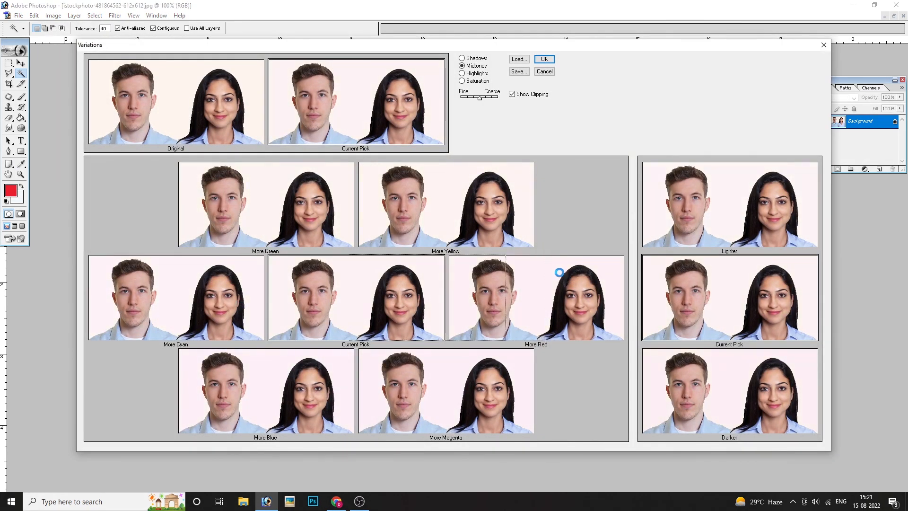
pyautogui.click(477, 389)
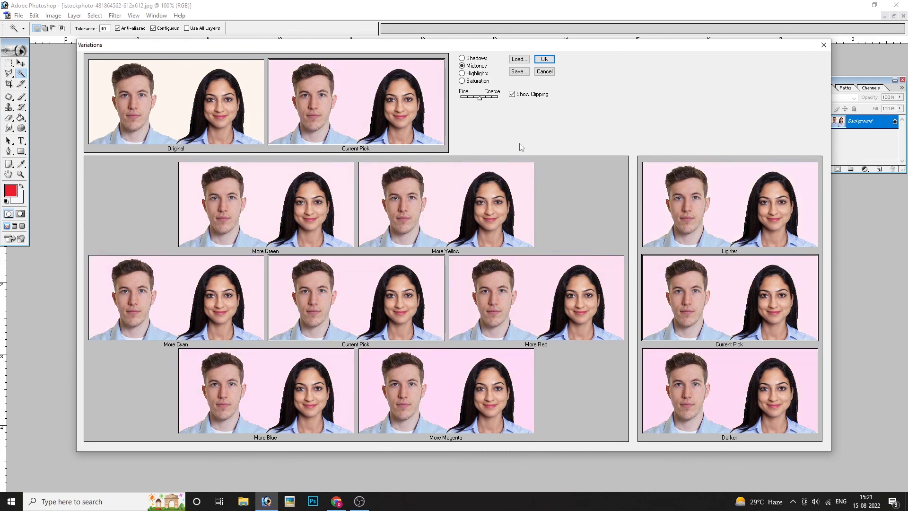
pyautogui.click(543, 59)
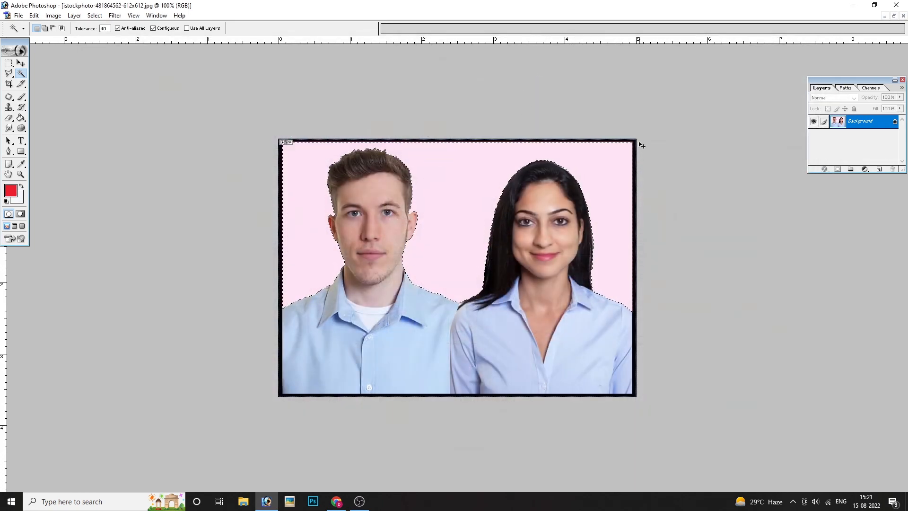
pyautogui.scroll(-3, 627, 150)
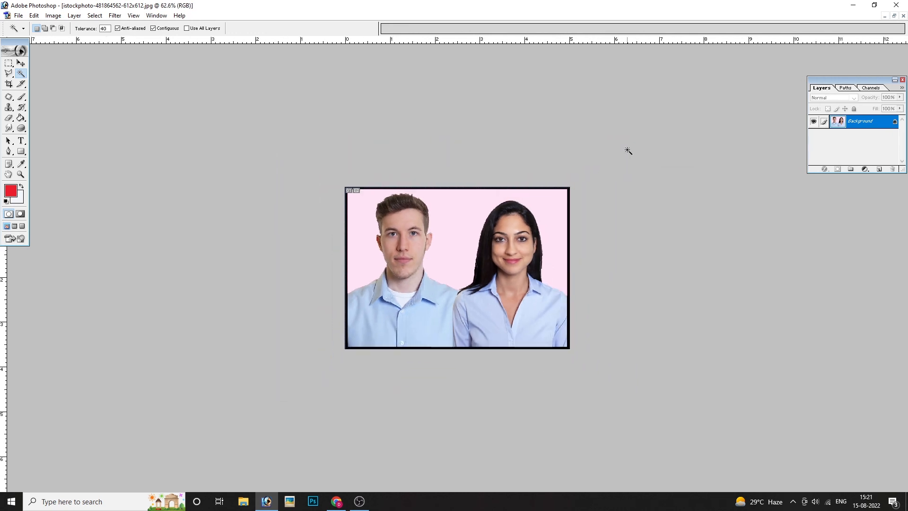
pyautogui.scroll(3, 627, 150)
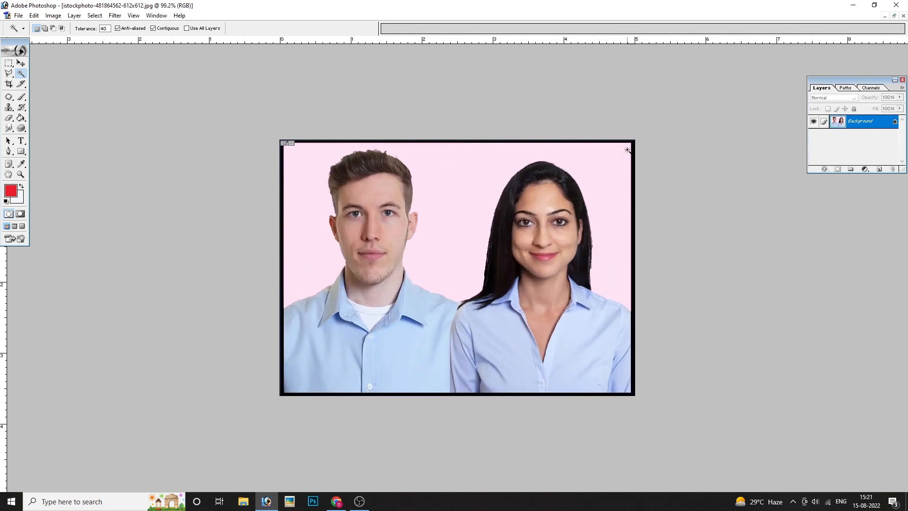